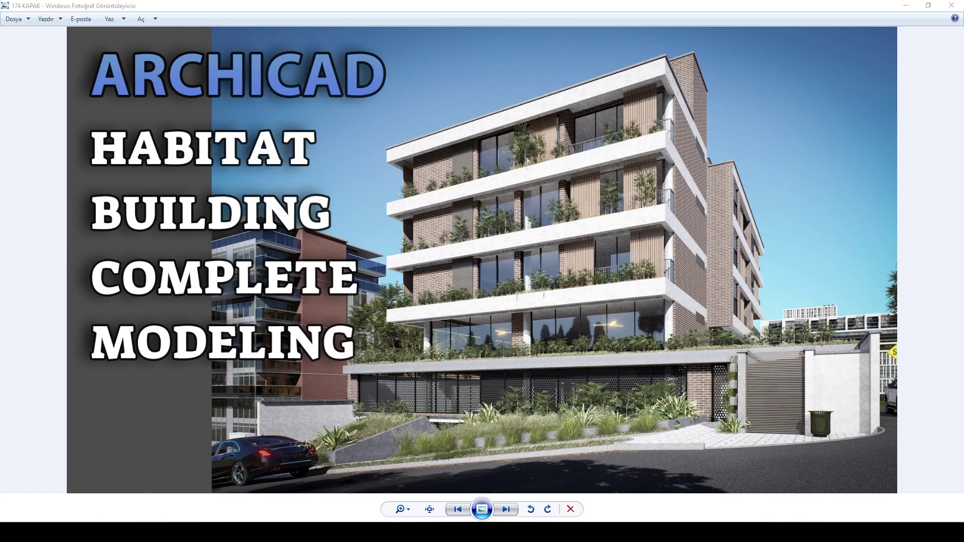
Switch to the habitat building project in D5 Render and change the sky light to Geo and Sky
{"action": "left_click", "coordinate": [365, 532]}
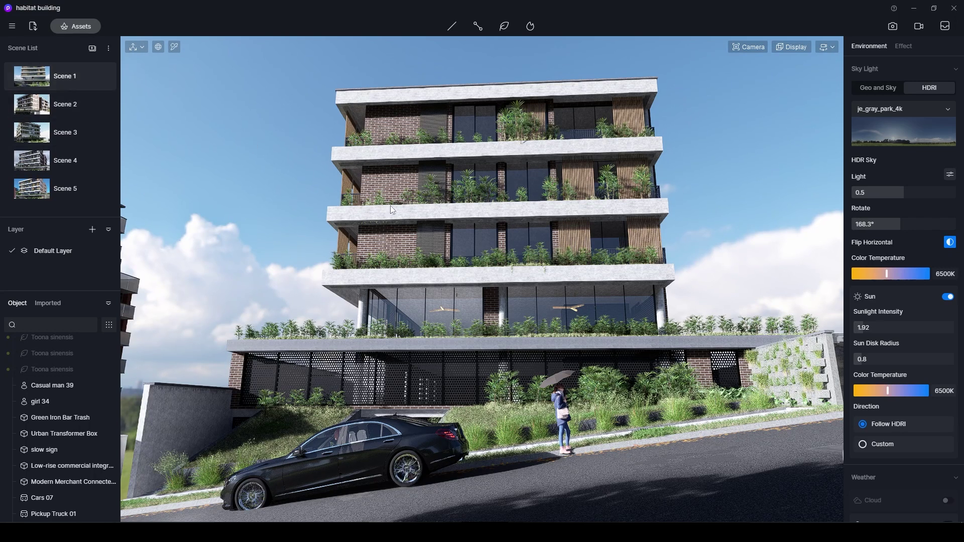
{"action": "right_click_drag", "start_coordinate": [604, 269], "coordinate": [453, 332]}
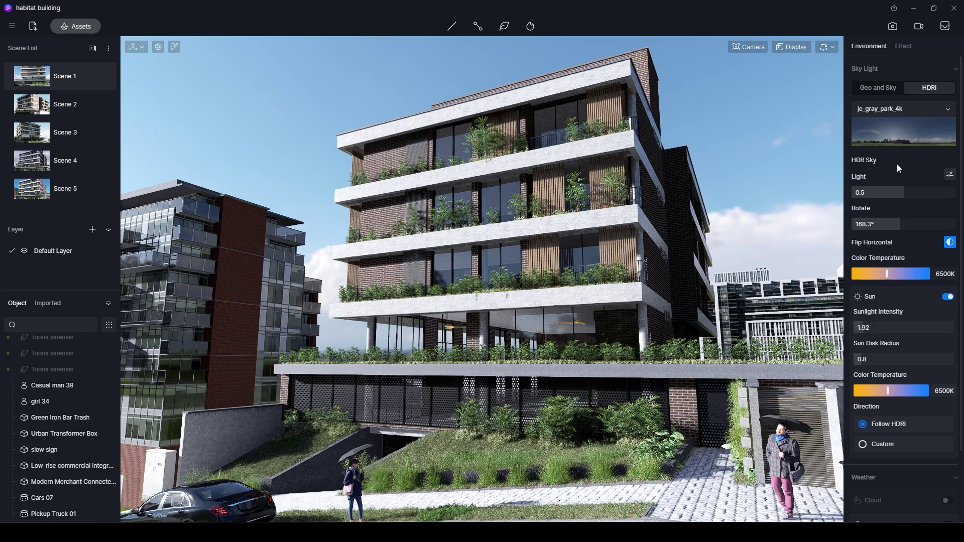
{"action": "left_click", "coordinate": [883, 87]}
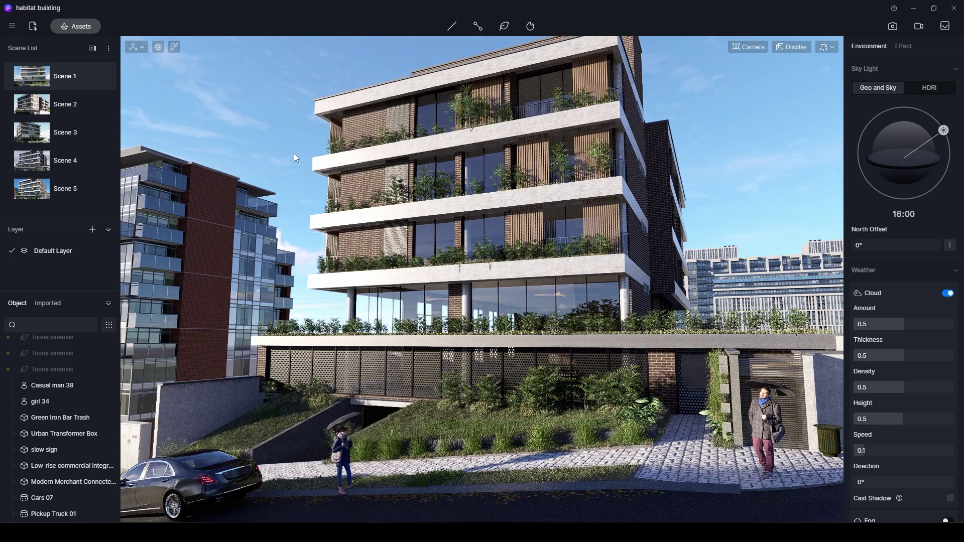
Place the Outdoor Mountain model from the online Landscapes assets on the entrance paving and lower it to about Z -1467
{"action": "left_click", "coordinate": [78, 28]}
{"action": "left_click_drag", "start_coordinate": [280, 174], "coordinate": [317, 51]}
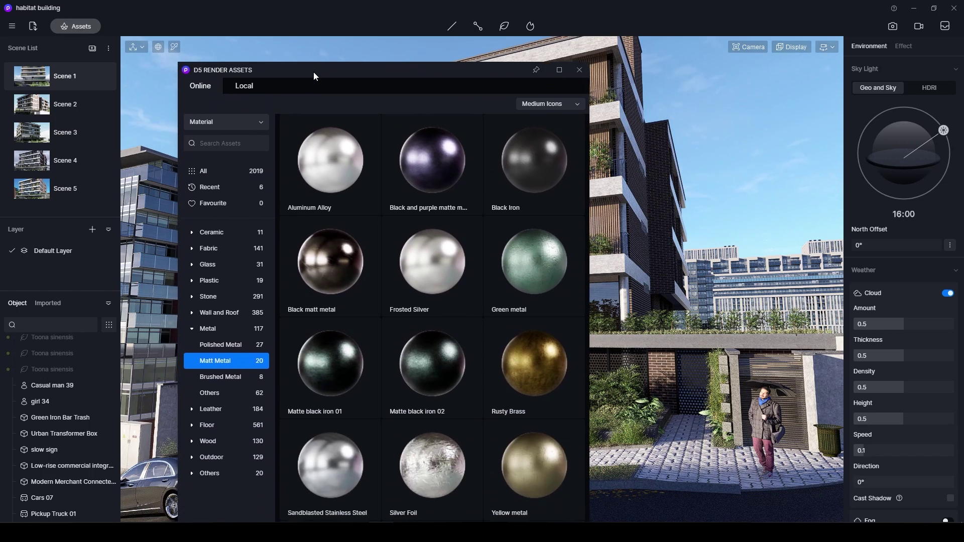
{"action": "left_click", "coordinate": [215, 97]}
{"action": "left_click", "coordinate": [223, 113]}
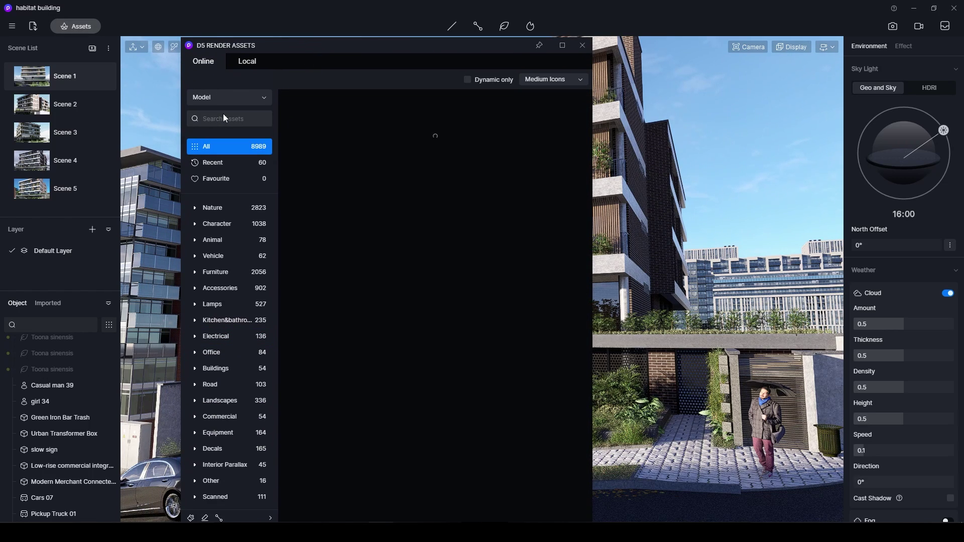
{"action": "left_click", "coordinate": [213, 401]}
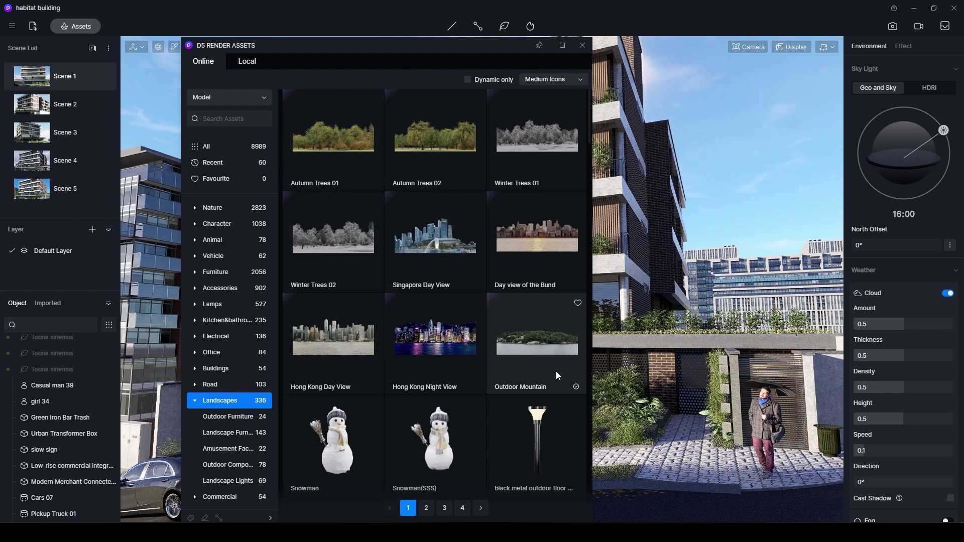
{"action": "left_click", "coordinate": [528, 347]}
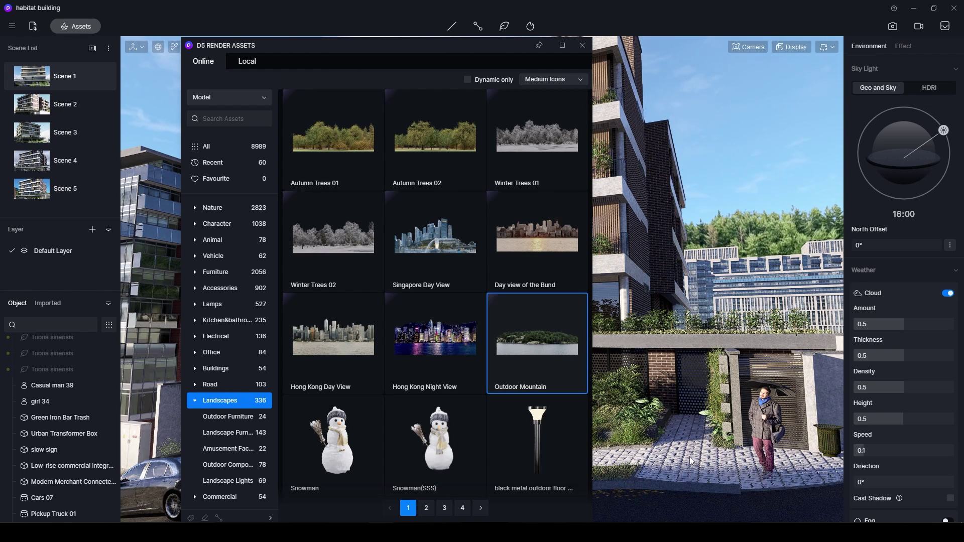
{"action": "left_click", "coordinate": [698, 441]}
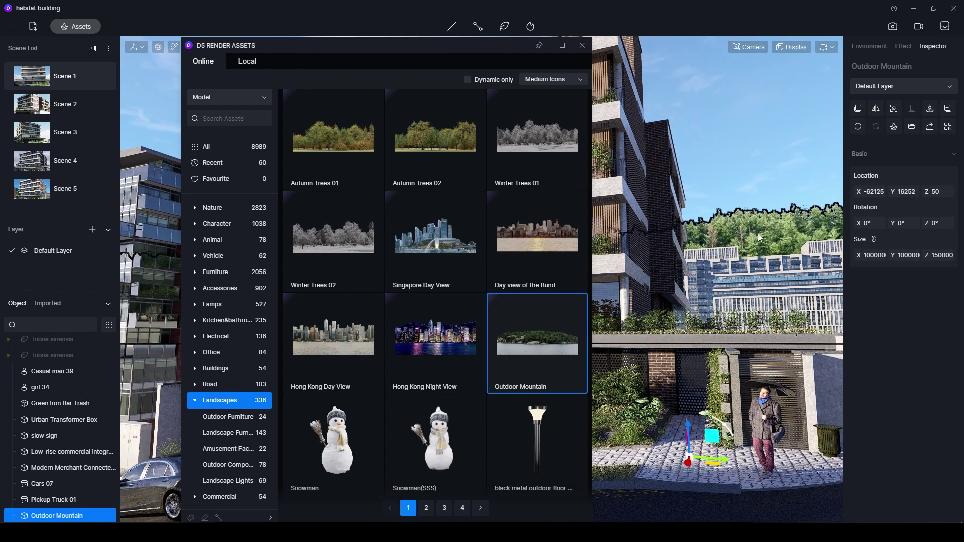
{"action": "left_click_drag", "start_coordinate": [688, 423], "coordinate": [685, 484]}
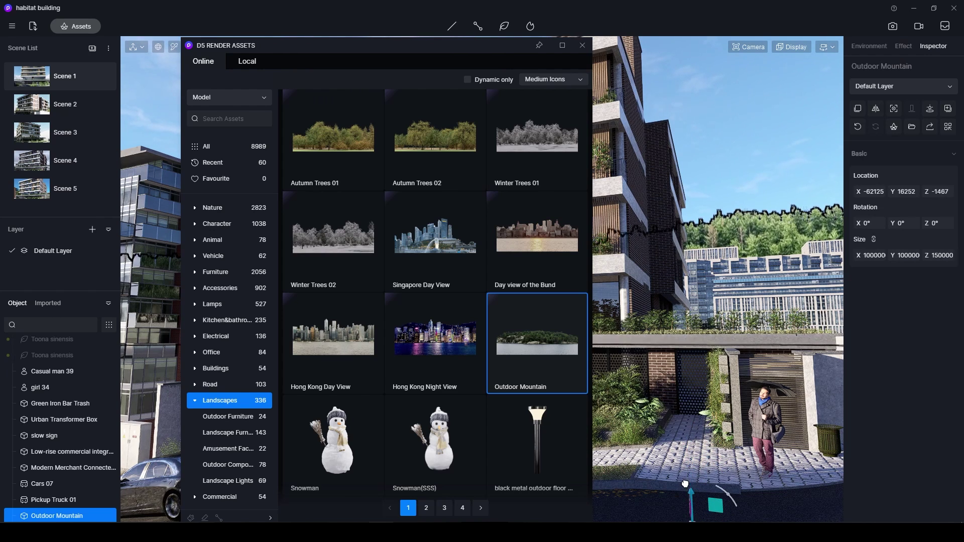
{"action": "left_click", "coordinate": [746, 143]}
Place the Autumn Trees 01 landscape asset and push it far behind the building to about X 586778, closing the asset library
{"action": "left_click", "coordinate": [332, 141]}
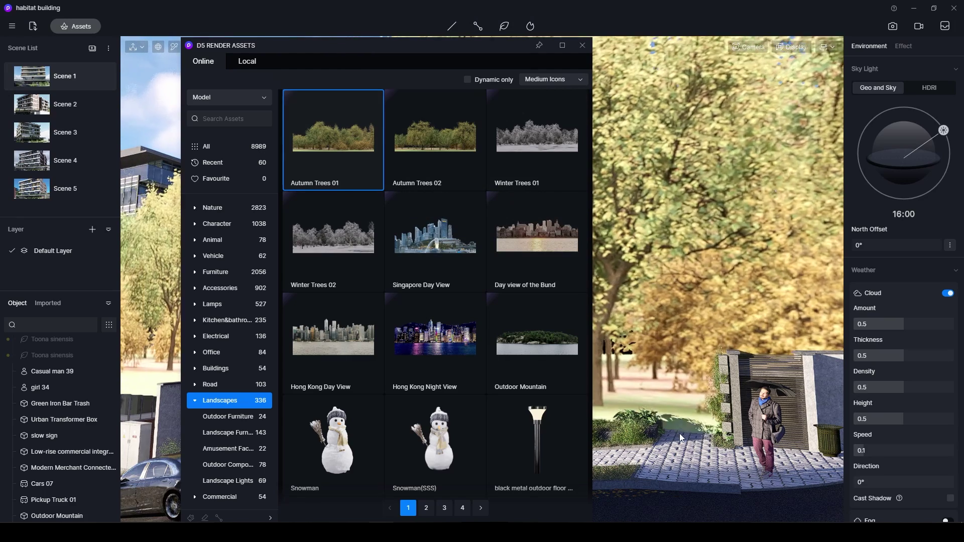
{"action": "left_click", "coordinate": [689, 398]}
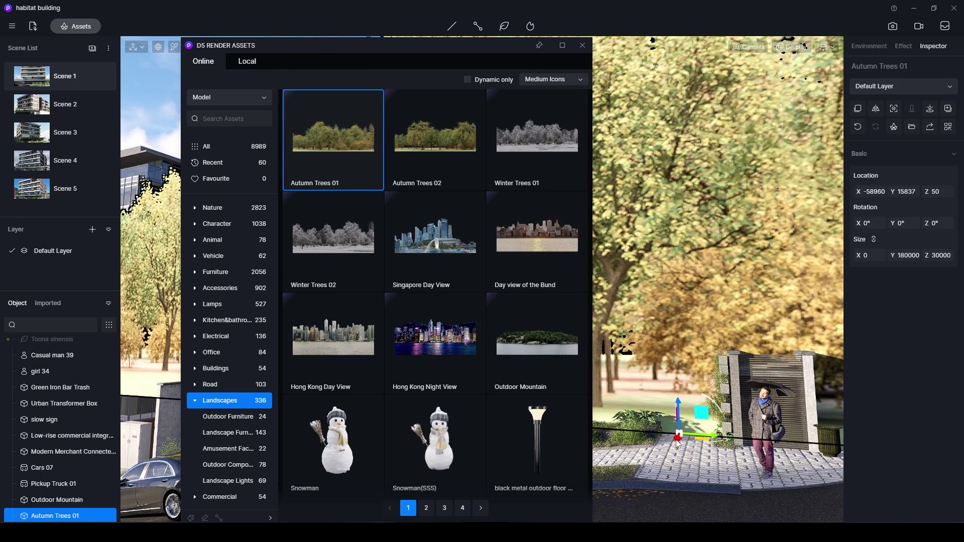
{"action": "left_click_drag", "start_coordinate": [677, 442], "coordinate": [718, 378]}
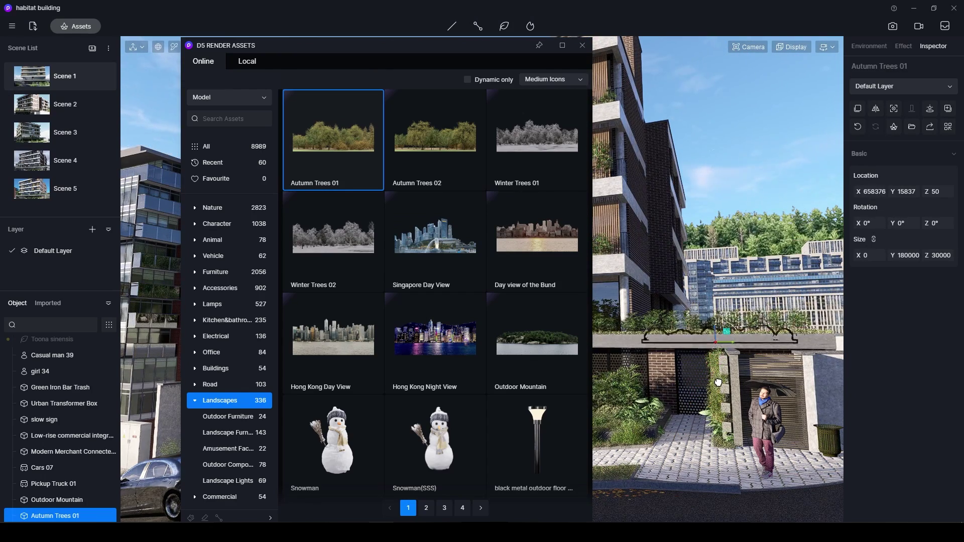
{"action": "left_click", "coordinate": [583, 45]}
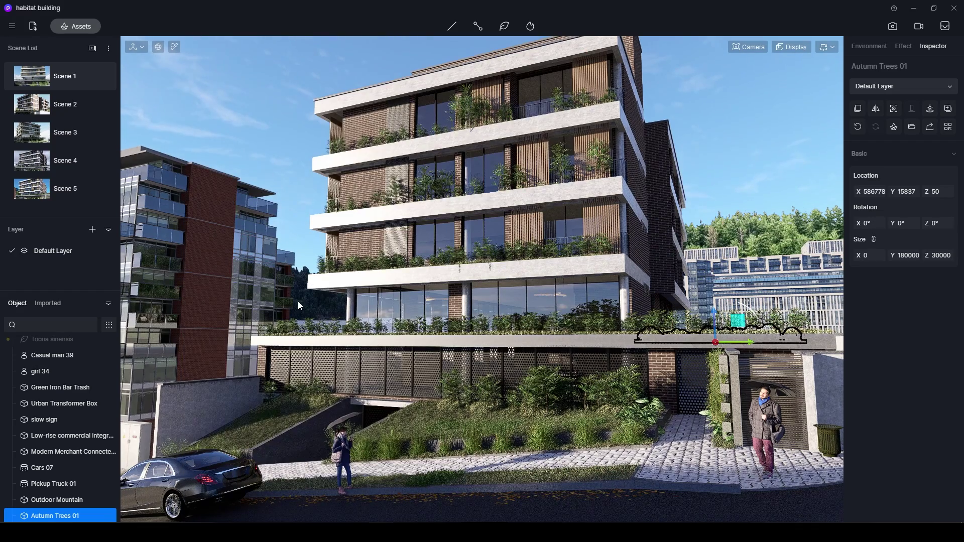
Move the Autumn Trees 01 backdrop behind the brick apartment block next door and rotate it to about 323° around Z
{"action": "middle_click_drag", "start_coordinate": [569, 284], "coordinate": [524, 395]}
{"action": "scroll", "coordinate": [524, 398], "scroll_direction": "down", "scroll_amount": 10}
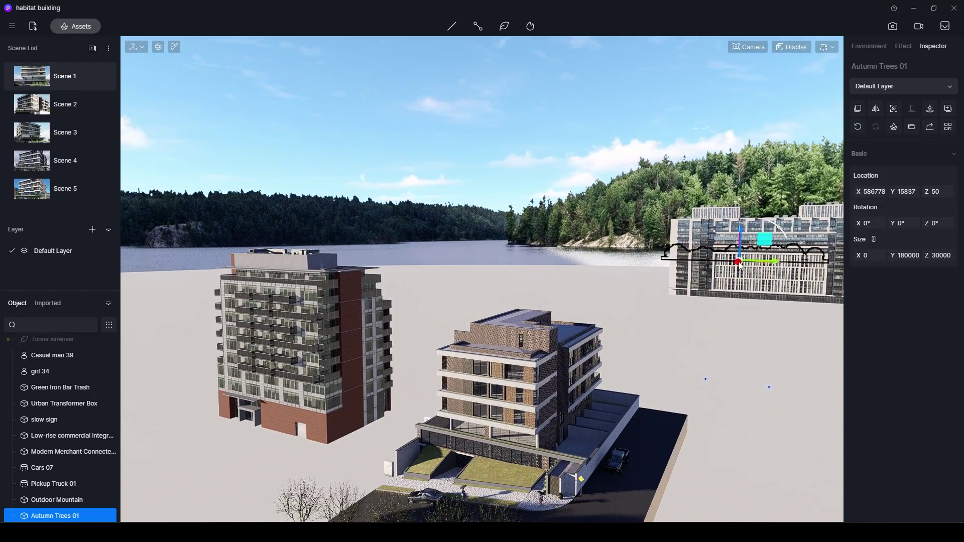
{"action": "left_click_drag", "start_coordinate": [740, 265], "coordinate": [215, 295]}
{"action": "middle_click_drag", "start_coordinate": [219, 300], "coordinate": [239, 294]}
{"action": "left_click_drag", "start_coordinate": [239, 294], "coordinate": [499, 312]}
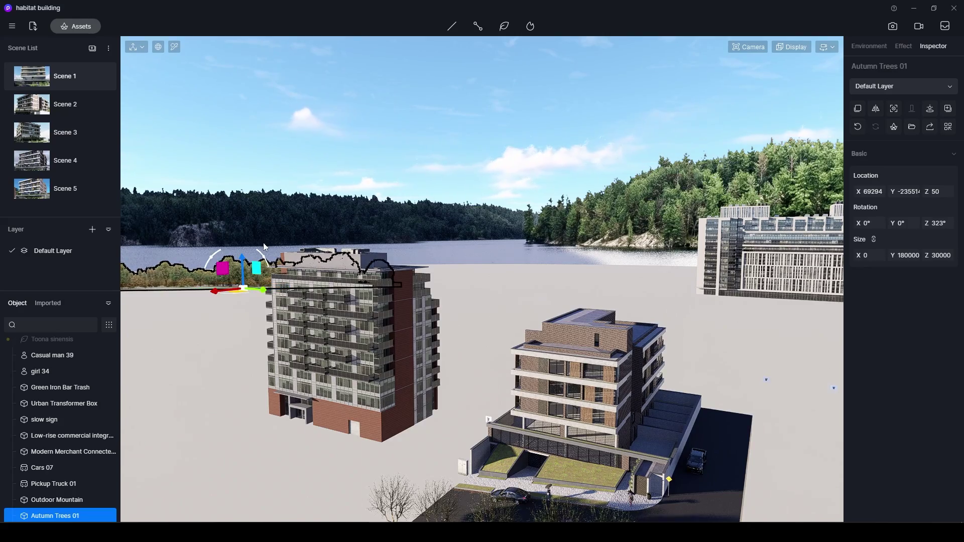
Frame the building from street level at its corner, with the neighbouring block, the entrance gate and the slow sign in view
{"action": "key", "text": "w"}
{"action": "key", "text": "q"}
{"action": "right_click_drag", "start_coordinate": [478, 332], "coordinate": [507, 213]}
{"action": "key", "text": "w"}
{"action": "key", "text": "q"}
{"action": "key", "text": "d"}
{"action": "scroll", "coordinate": [508, 209], "scroll_direction": "up", "scroll_amount": 6}
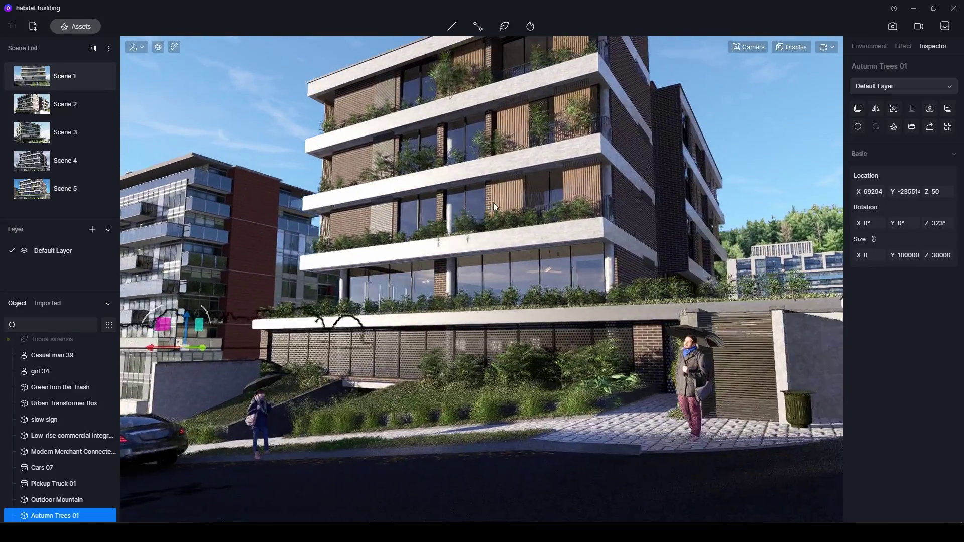
{"action": "scroll", "coordinate": [493, 202], "scroll_direction": "down", "scroll_amount": 4}
{"action": "key", "text": "e"}
{"action": "right_click_drag", "start_coordinate": [493, 202], "coordinate": [514, 204]}
{"action": "scroll", "coordinate": [514, 205], "scroll_direction": "down", "scroll_amount": 5}
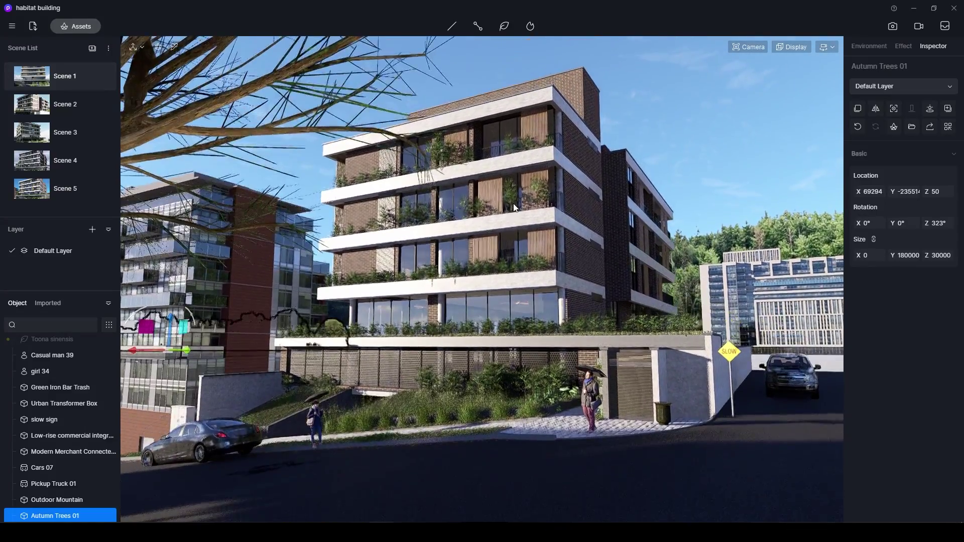
{"action": "key", "text": "d"}
{"action": "right_click_drag", "start_coordinate": [517, 209], "coordinate": [472, 203]}
{"action": "scroll", "coordinate": [472, 203], "scroll_direction": "up", "scroll_amount": 4}
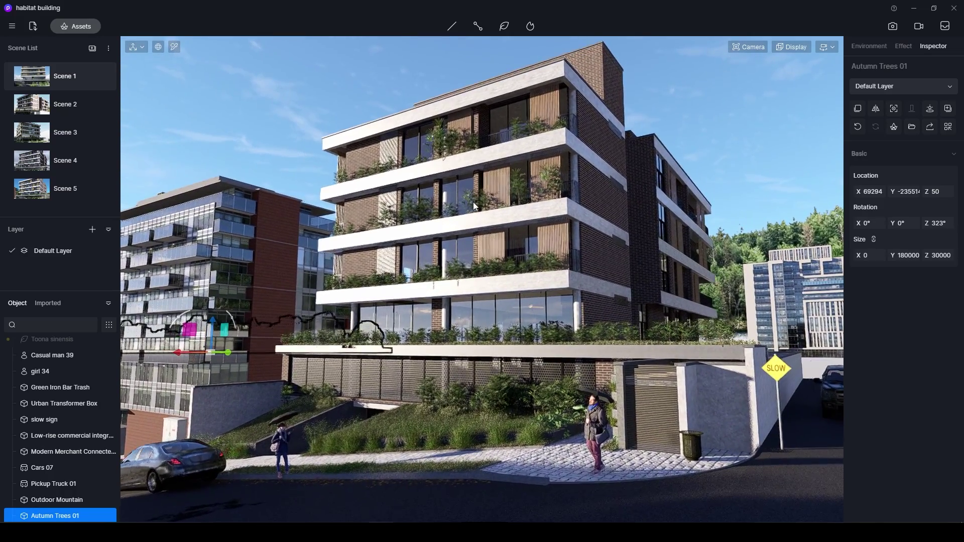
{"action": "scroll", "coordinate": [471, 206], "scroll_direction": "down", "scroll_amount": 2}
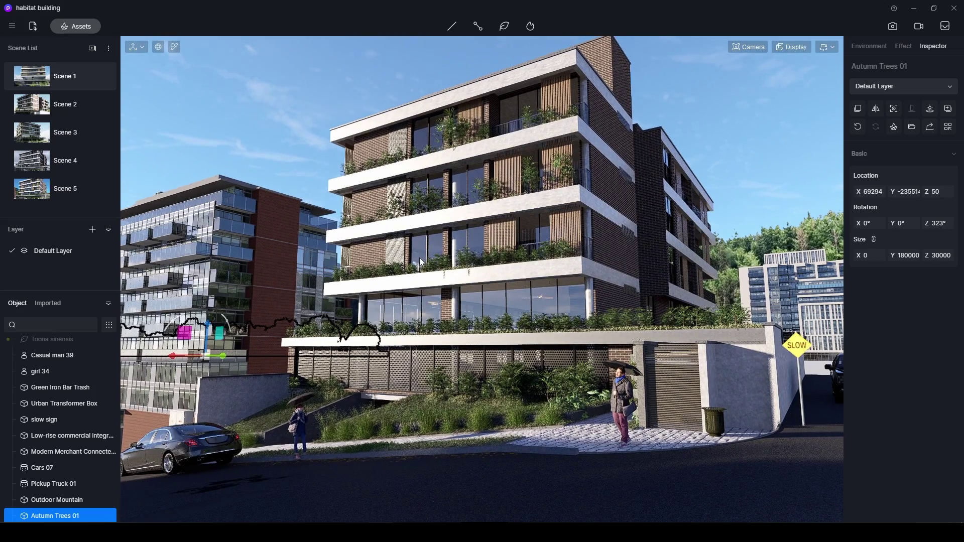
{"action": "scroll", "coordinate": [420, 254], "scroll_direction": "up", "scroll_amount": 1}
{"action": "scroll", "coordinate": [420, 251], "scroll_direction": "up", "scroll_amount": 1}
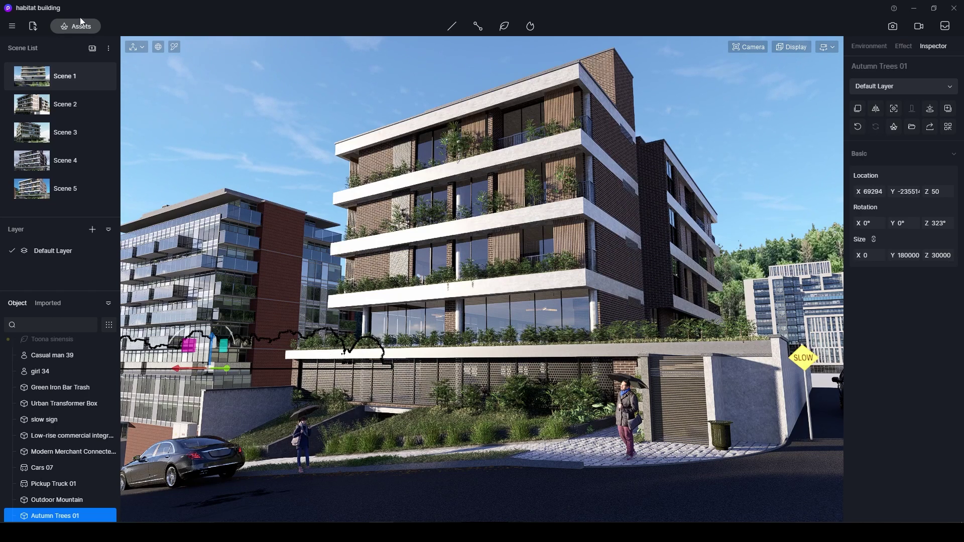
Review the Legacy Two-point Perspective View compatible mode option in the rendering preferences
{"action": "left_click", "coordinate": [12, 26]}
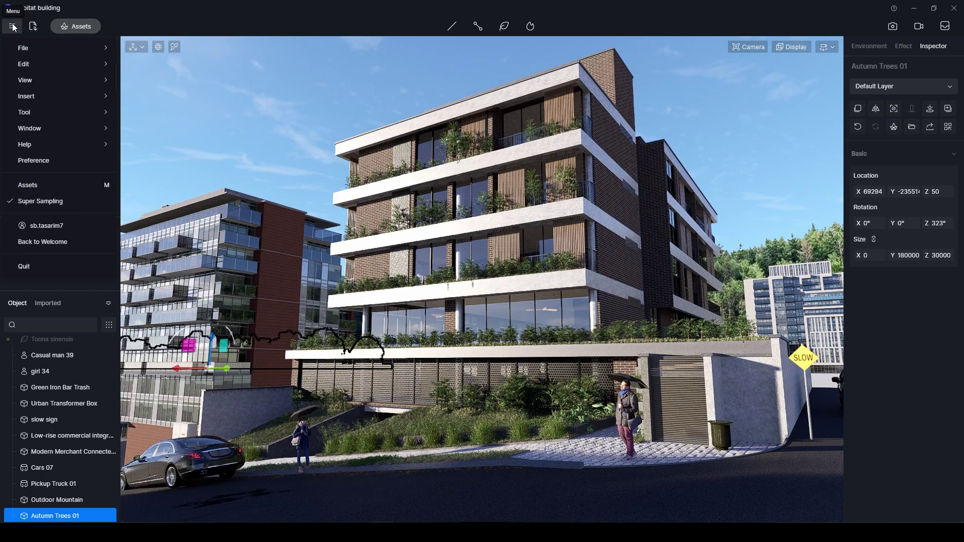
{"action": "left_click", "coordinate": [57, 162]}
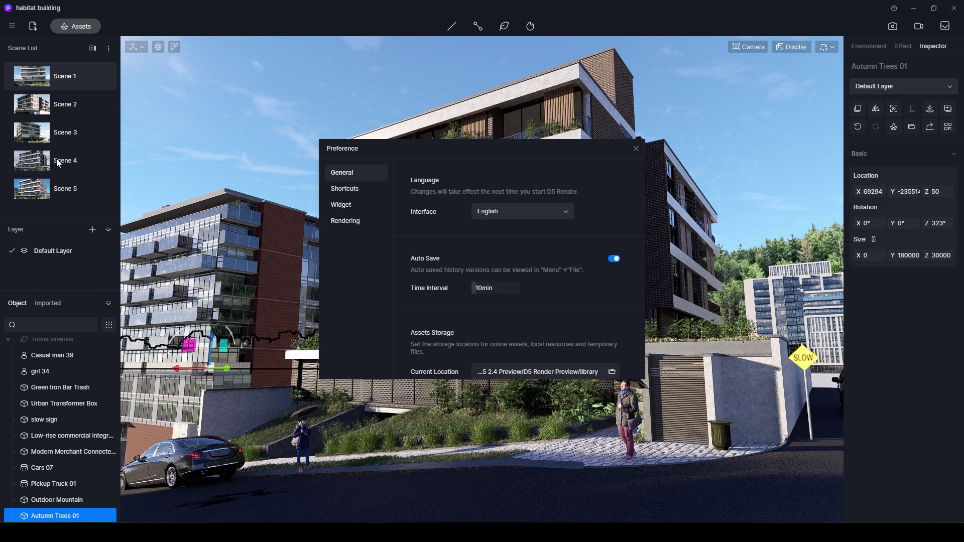
{"action": "left_click", "coordinate": [352, 220]}
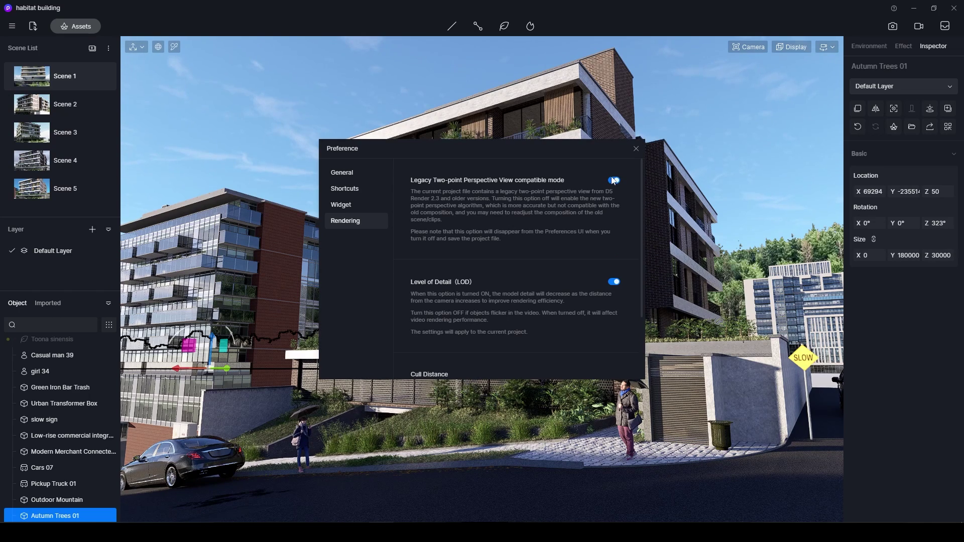
{"action": "left_click", "coordinate": [636, 149]}
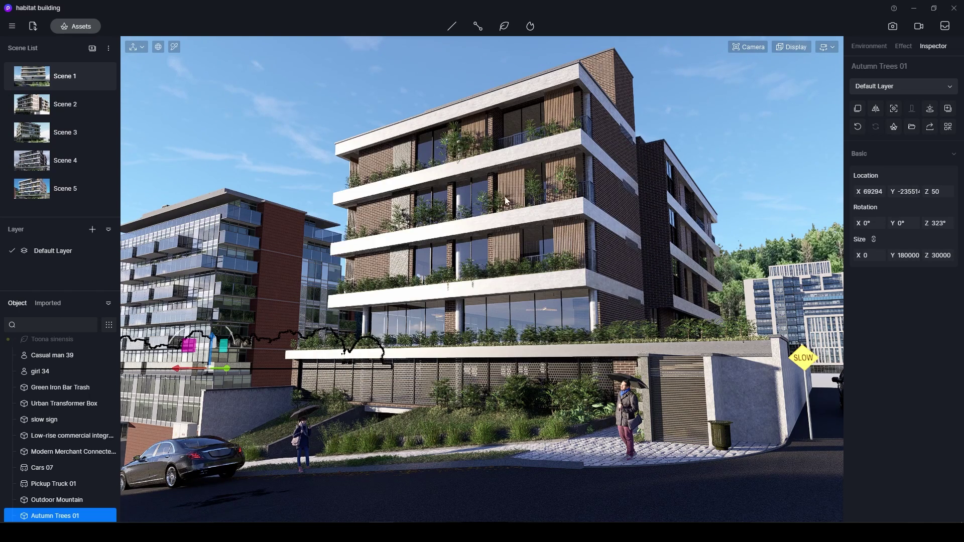
Turn on two-point perspective, fine-tune the corner view and update Scene 2 with it
{"action": "key", "text": "p"}
{"action": "right_click_drag", "start_coordinate": [498, 219], "coordinate": [504, 201]}
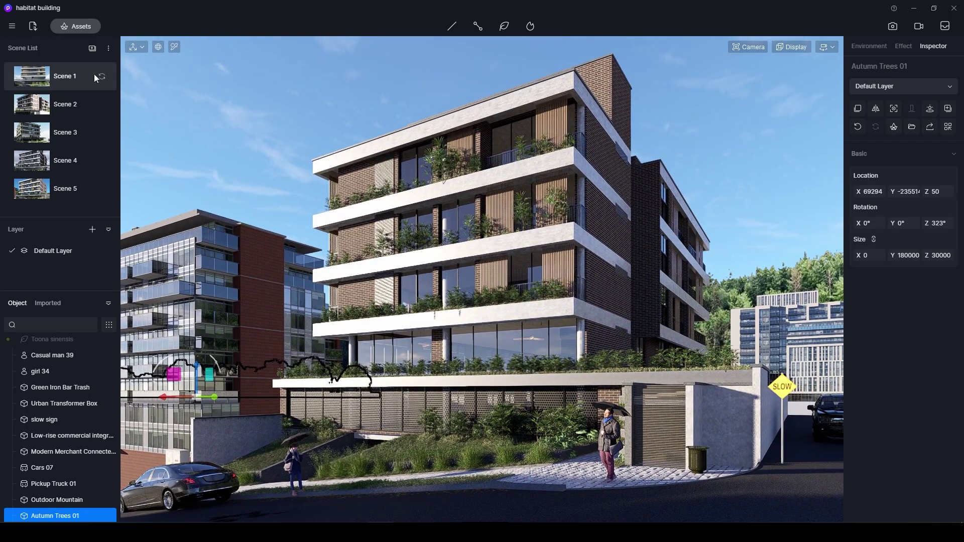
{"action": "left_click", "coordinate": [103, 106]}
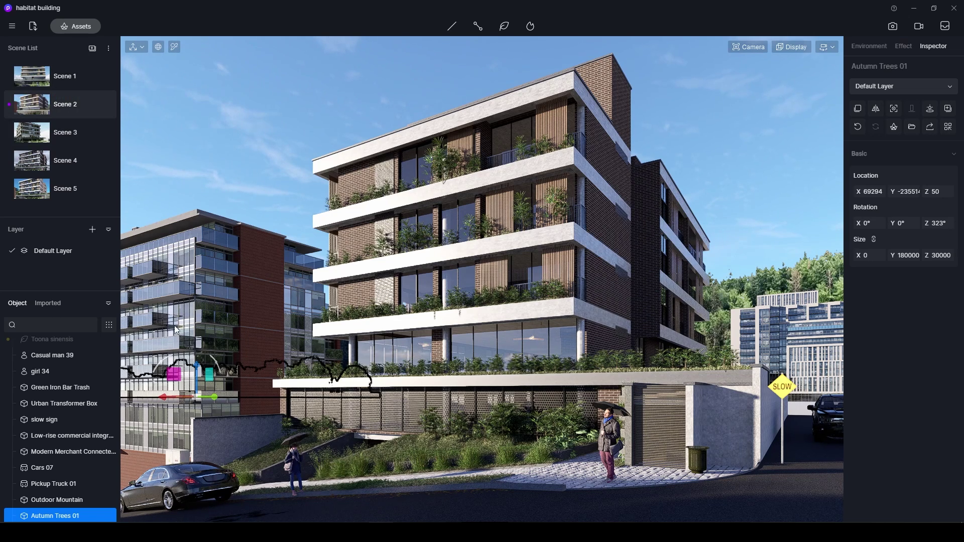
Move the Autumn Trees 01 backdrop behind the street-side wall to about X 146695, Y -16401, Z -9330, rotated to 353° around Z
{"action": "left_click_drag", "start_coordinate": [173, 379], "coordinate": [719, 351]}
{"action": "right_click_drag", "start_coordinate": [723, 354], "coordinate": [730, 426]}
{"action": "scroll", "coordinate": [732, 395], "scroll_direction": "down", "scroll_amount": 3}
{"action": "left_click_drag", "start_coordinate": [702, 249], "coordinate": [695, 279]}
{"action": "right_click_drag", "start_coordinate": [693, 279], "coordinate": [688, 333]}
{"action": "scroll", "coordinate": [688, 333], "scroll_direction": "down", "scroll_amount": 5}
{"action": "left_click_drag", "start_coordinate": [667, 225], "coordinate": [651, 297]}
Return to the Scene 2 view and shift the autumn trees to about Y -33539, Z -6927, behind the slow sign
{"action": "left_click", "coordinate": [44, 110]}
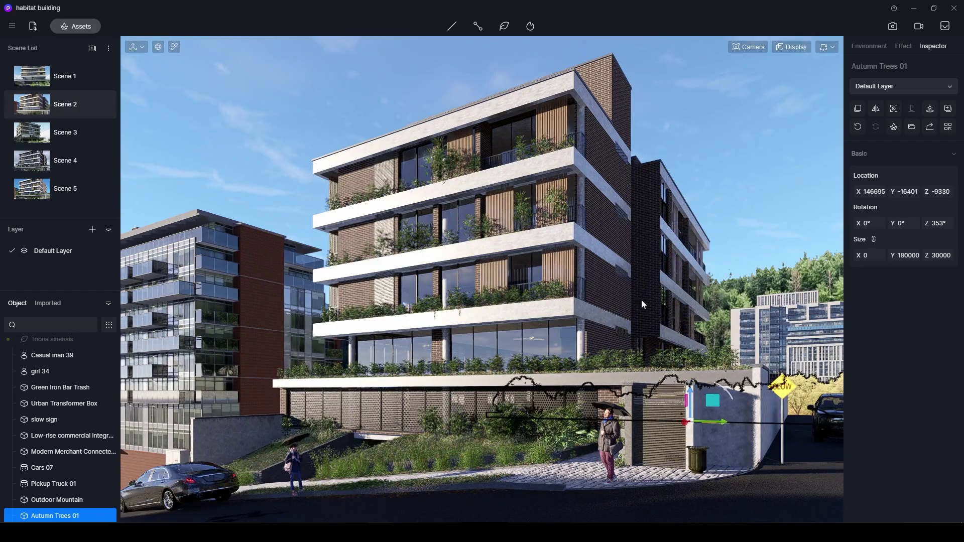
{"action": "left_click_drag", "start_coordinate": [710, 400], "coordinate": [666, 395]}
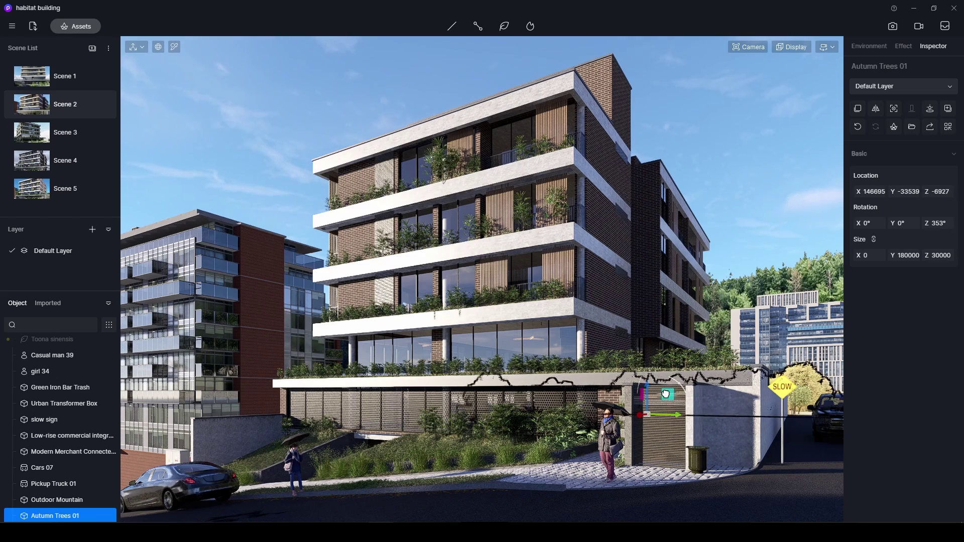
{"action": "left_click", "coordinate": [784, 237]}
{"action": "left_click", "coordinate": [746, 194]}
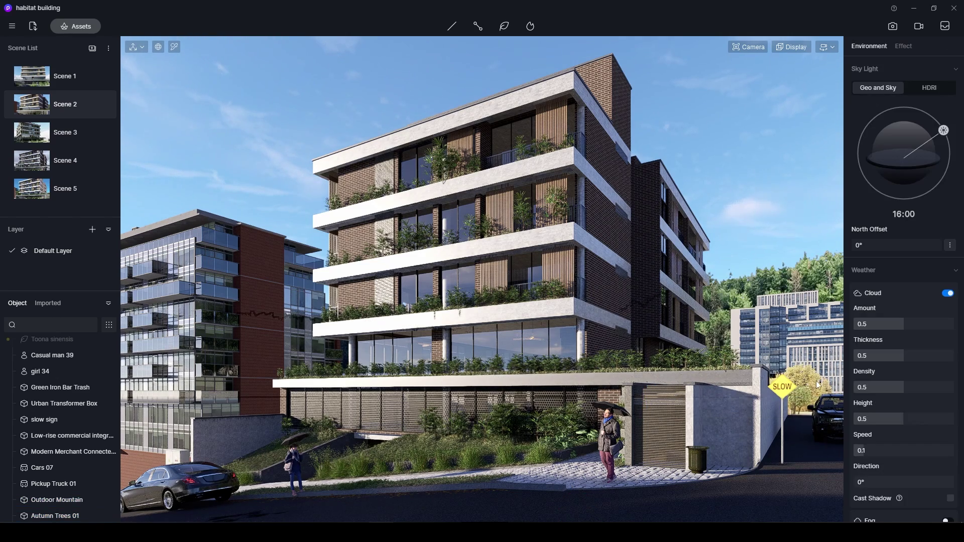
Shift the pickup truck on the side road slightly towards the wall, to about Y 22498, and deselect it
{"action": "left_click", "coordinate": [827, 415]}
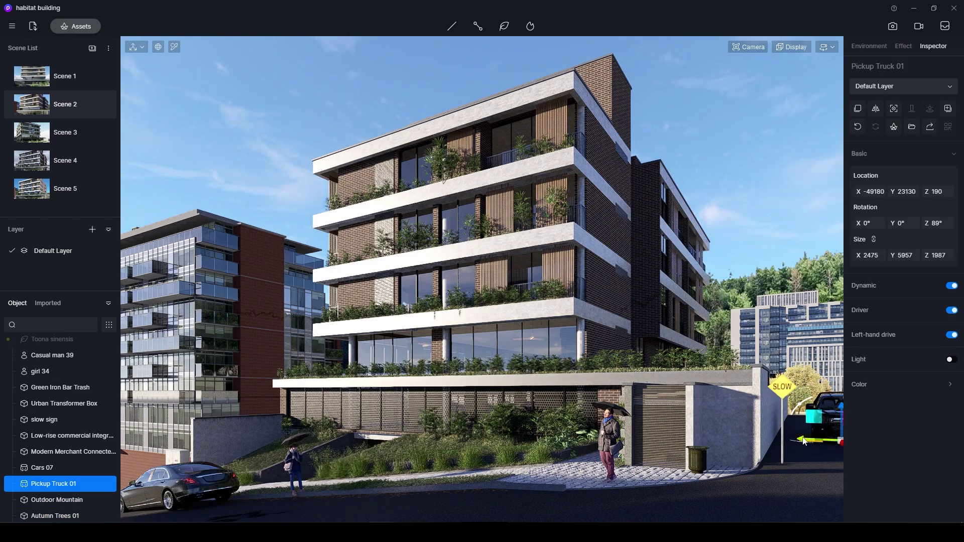
{"action": "left_click_drag", "start_coordinate": [800, 440], "coordinate": [784, 439]}
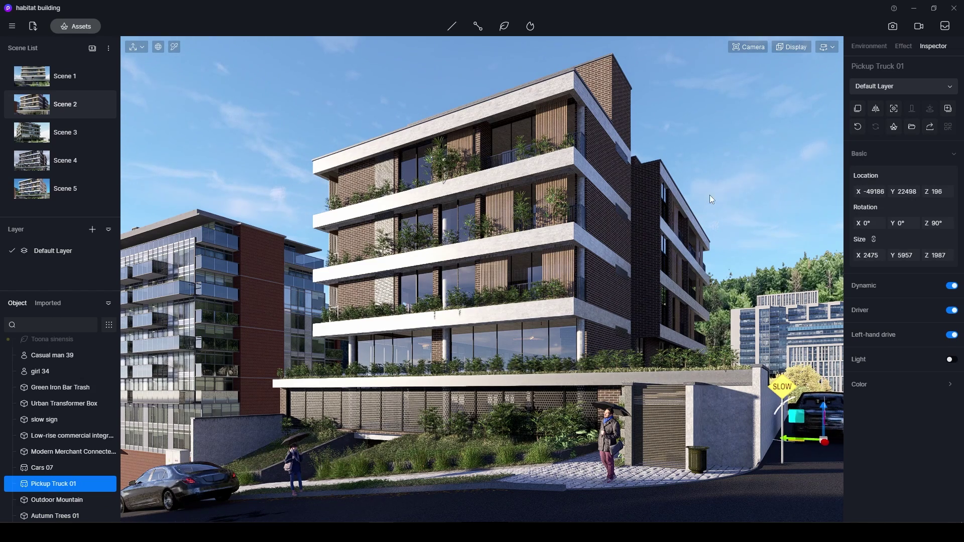
{"action": "key", "text": "Escape"}
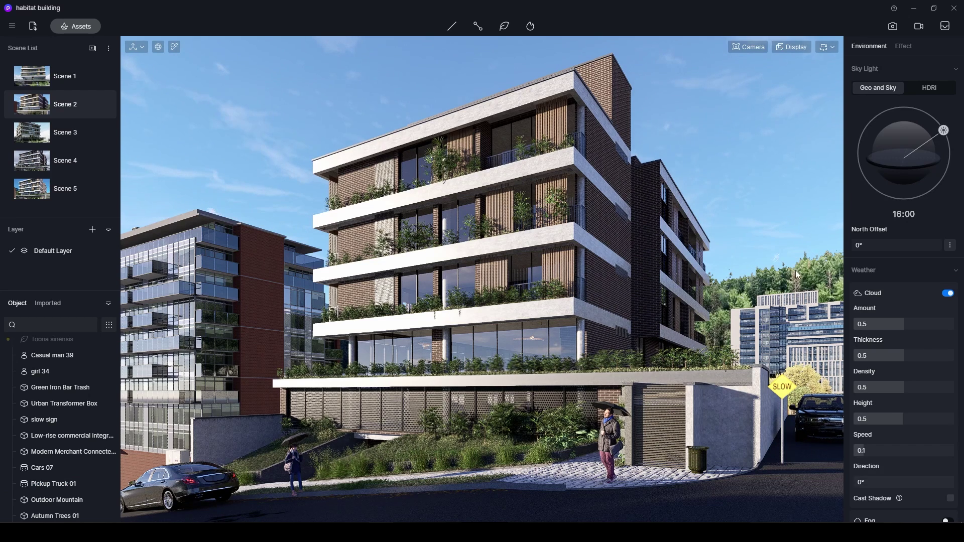
Turn on fog in the weather settings and set its strength to 1.02
{"action": "scroll", "coordinate": [872, 282], "scroll_direction": "down", "scroll_amount": 2}
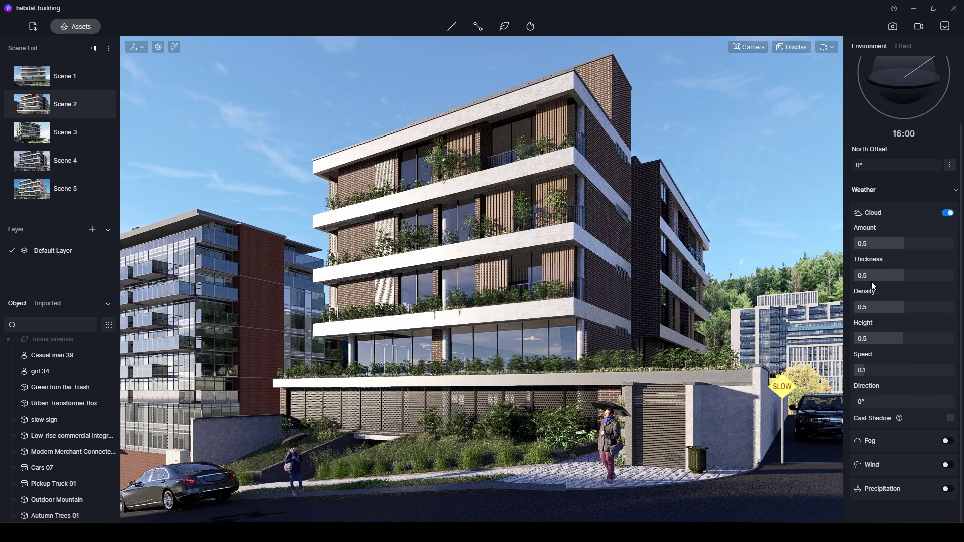
{"action": "left_click", "coordinate": [947, 442]}
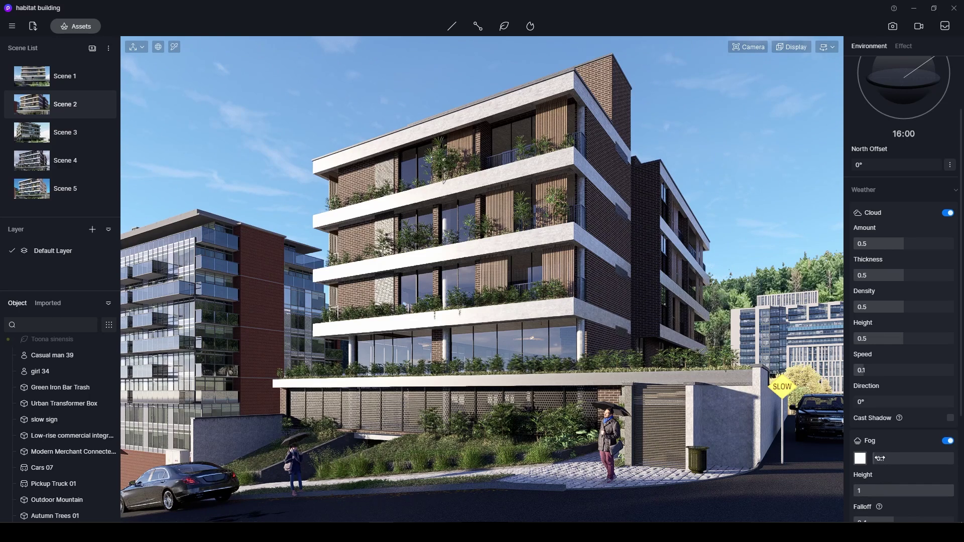
{"action": "left_click_drag", "start_coordinate": [884, 459], "coordinate": [892, 457]}
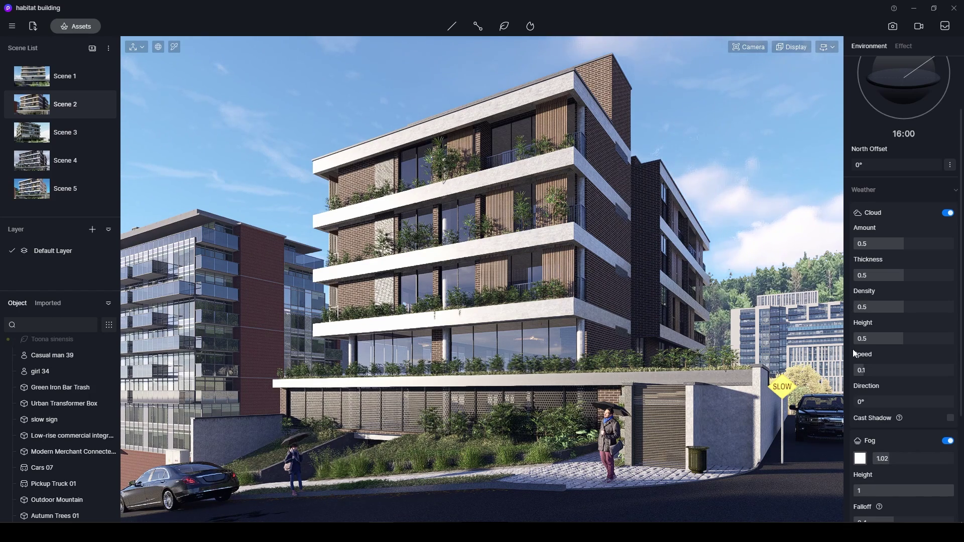
Adjust the post-processing effects: vignette 0.36, highlight 1, shadow 0.32, slope 0.81 and exposure -0.08
{"action": "scroll", "coordinate": [854, 351], "scroll_direction": "down", "scroll_amount": 4}
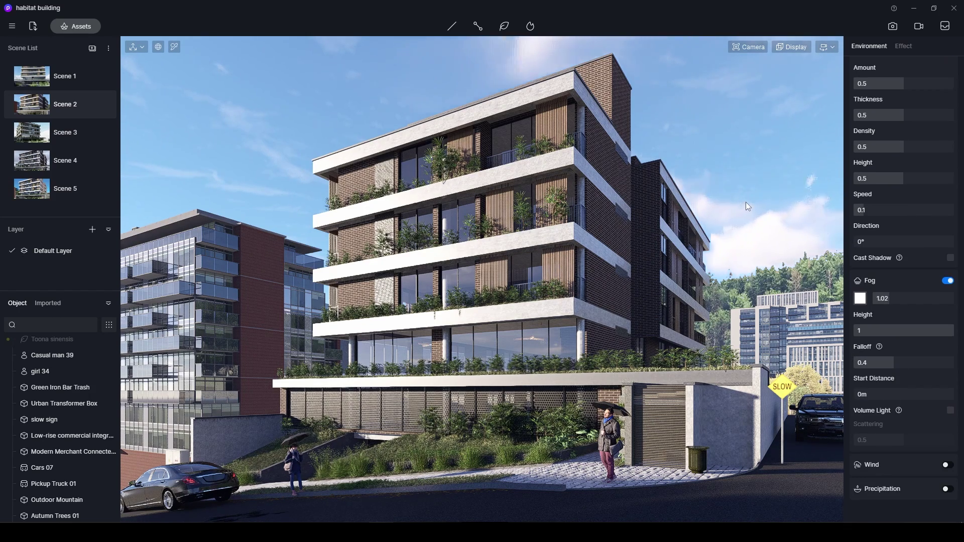
{"action": "left_click", "coordinate": [904, 47]}
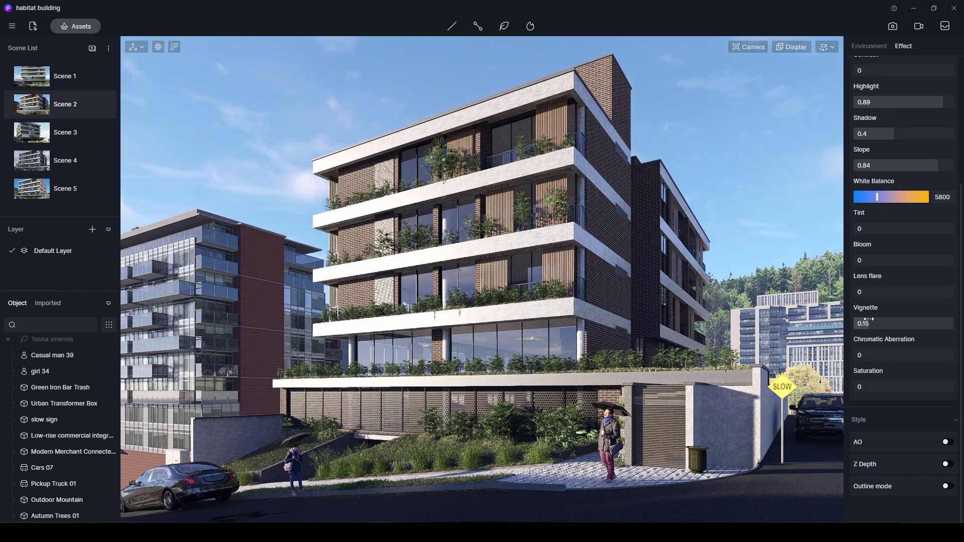
{"action": "left_click_drag", "start_coordinate": [861, 323], "coordinate": [893, 326]}
{"action": "scroll", "coordinate": [889, 329], "scroll_direction": "up", "scroll_amount": 5}
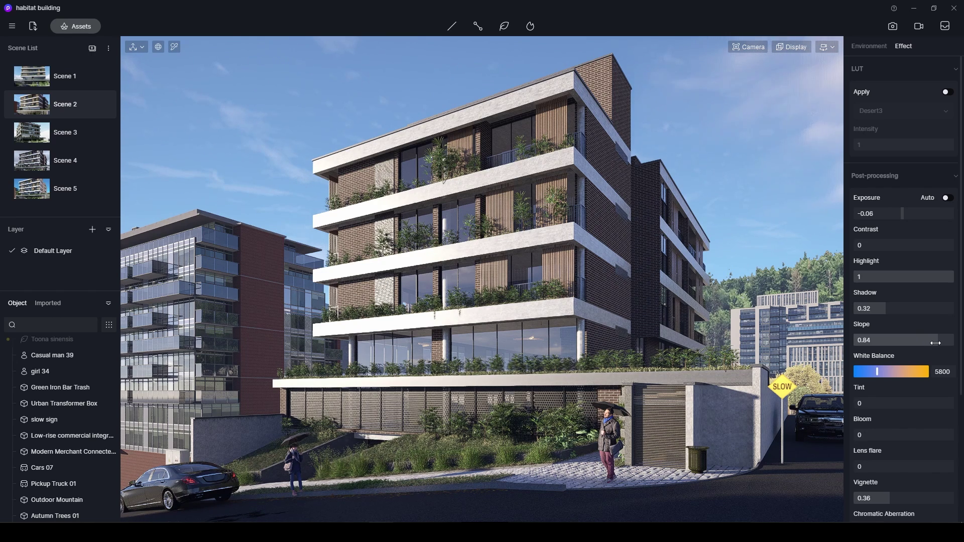
{"action": "left_click_drag", "start_coordinate": [935, 343], "coordinate": [935, 343]}
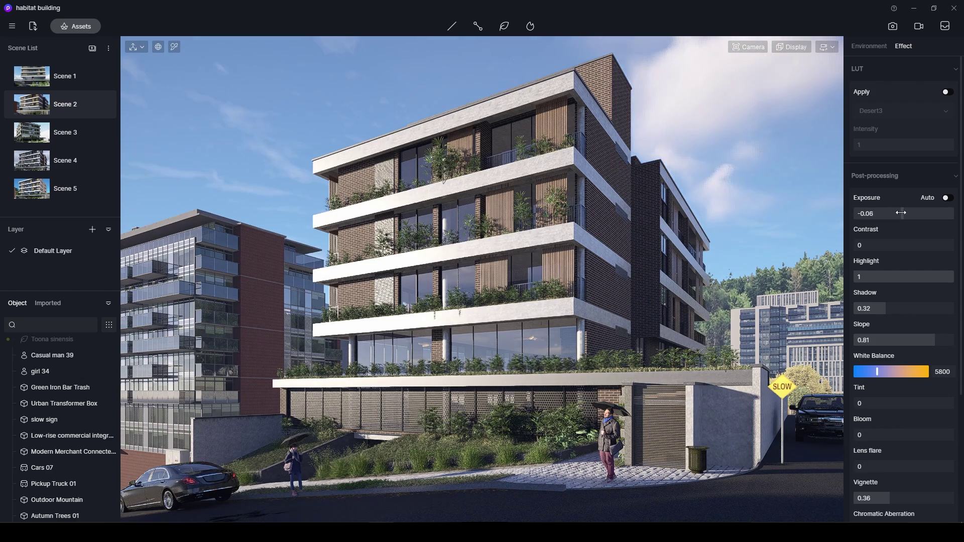
{"action": "left_click_drag", "start_coordinate": [903, 211], "coordinate": [900, 214]}
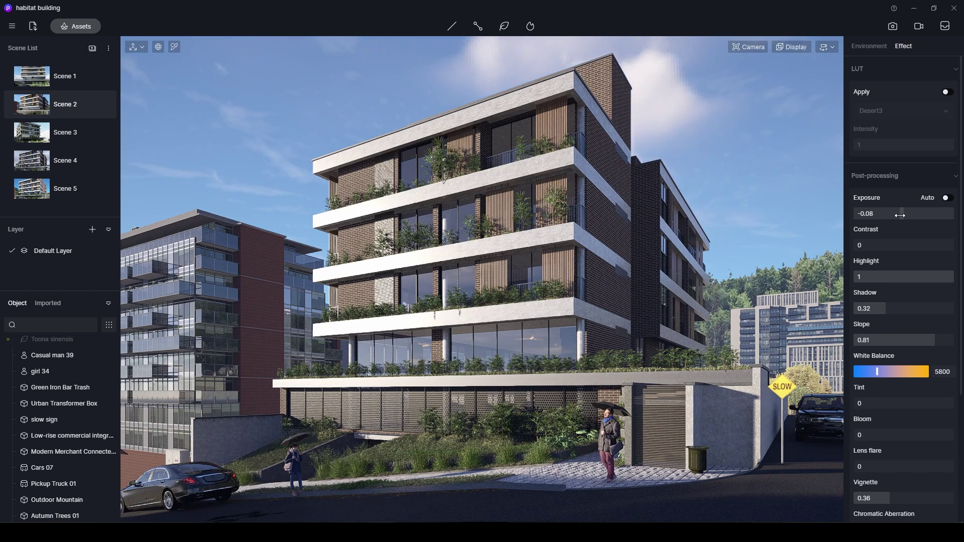
Set the sun's time of day to 16:22 and the north offset to -10°
{"action": "left_click", "coordinate": [869, 46]}
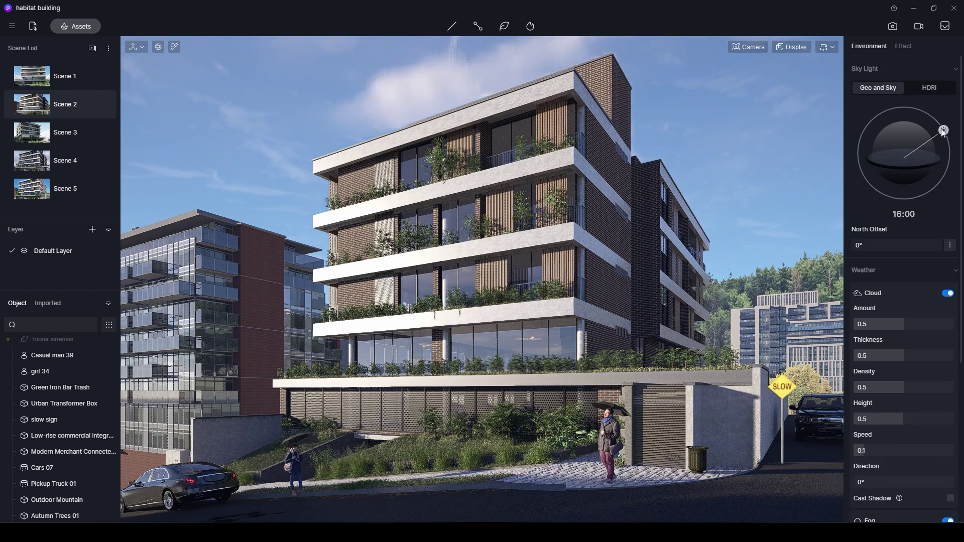
{"action": "left_click_drag", "start_coordinate": [944, 130], "coordinate": [946, 137]}
{"action": "left_click_drag", "start_coordinate": [859, 243], "coordinate": [895, 242]}
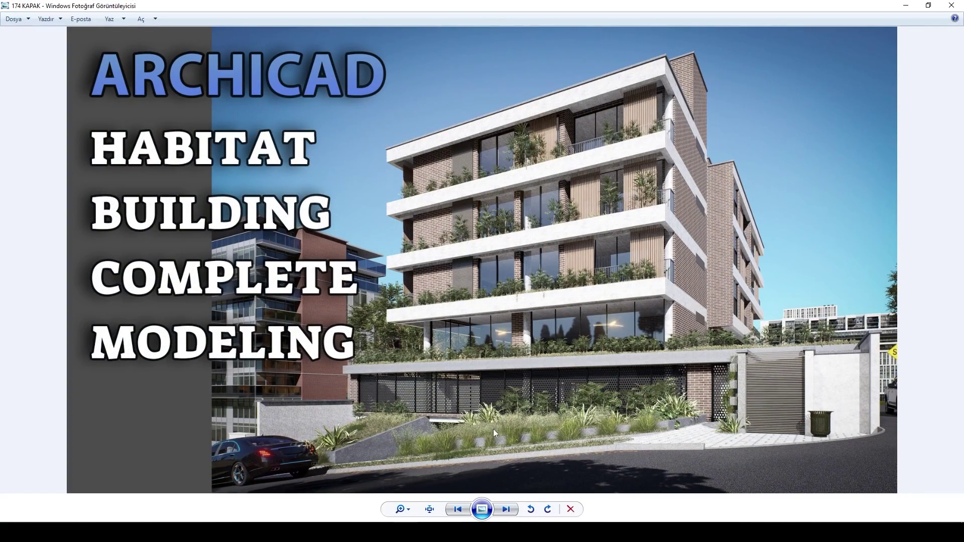
Compare the new D5 render image with the 174 KAPAK cover image in Windows Photo Viewer
{"action": "left_click", "coordinate": [903, 7]}
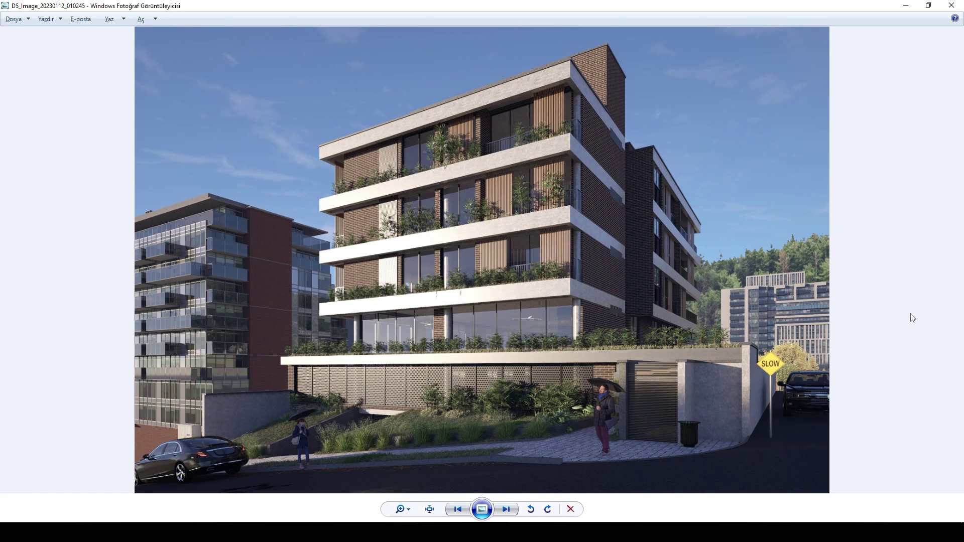
{"action": "key", "text": "Left"}
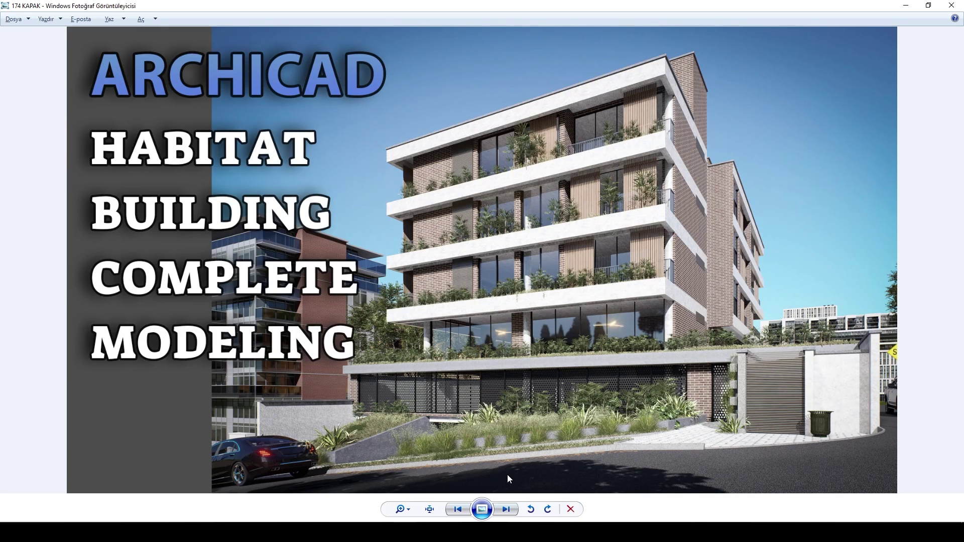
{"action": "key", "text": "Right"}
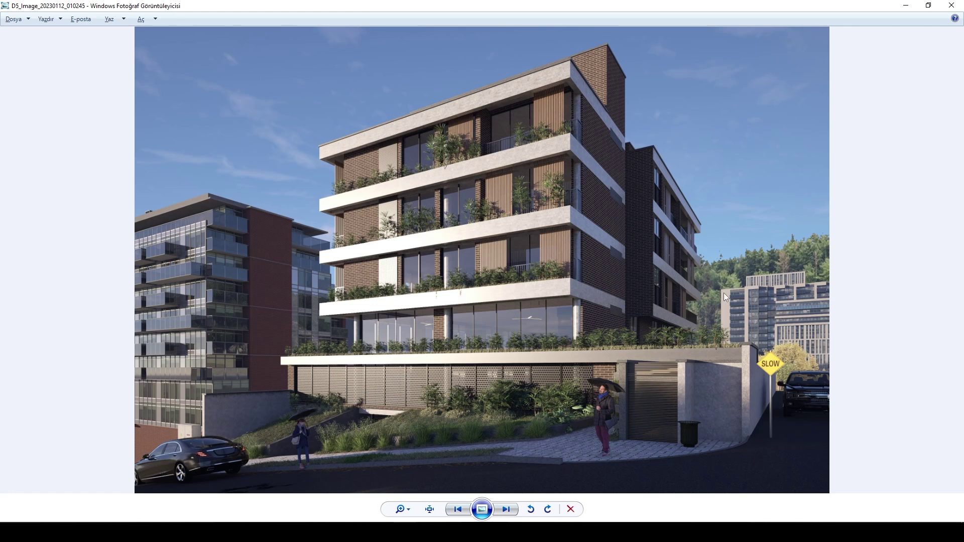
{"action": "key", "text": "Left"}
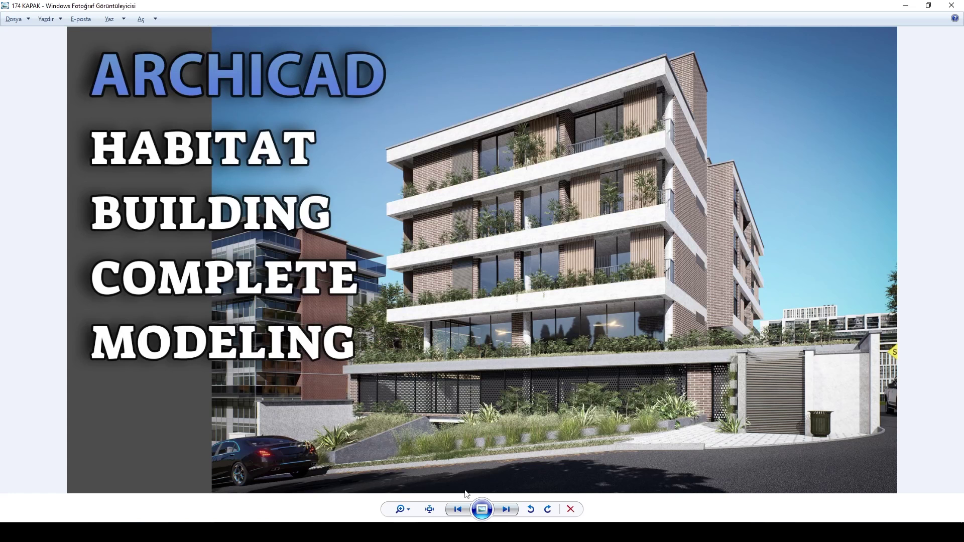
{"action": "left_click", "coordinate": [508, 500]}
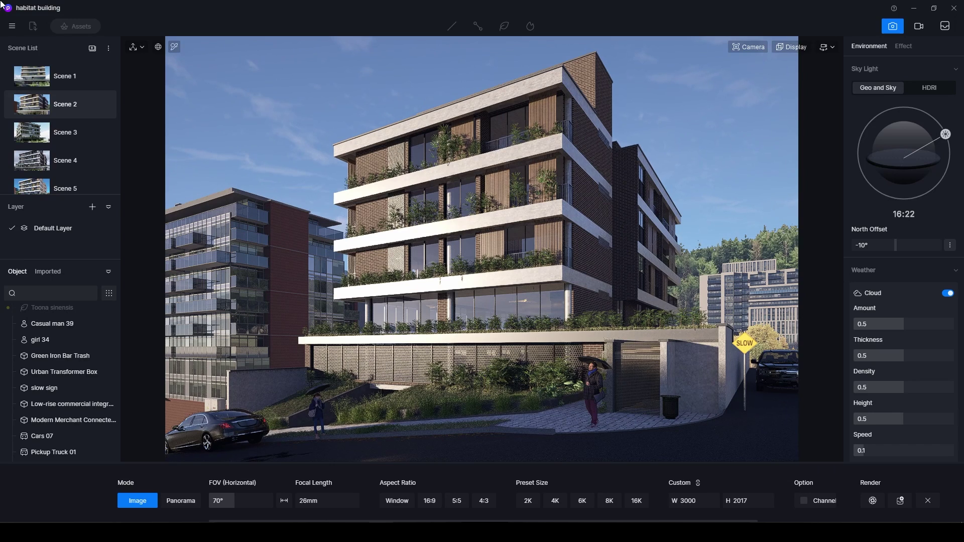
Create a new empty project in D5 Render without saving the changes to the habitat building
{"action": "left_click", "coordinate": [7, 27]}
{"action": "mouse_move", "coordinate": [25, 46]}
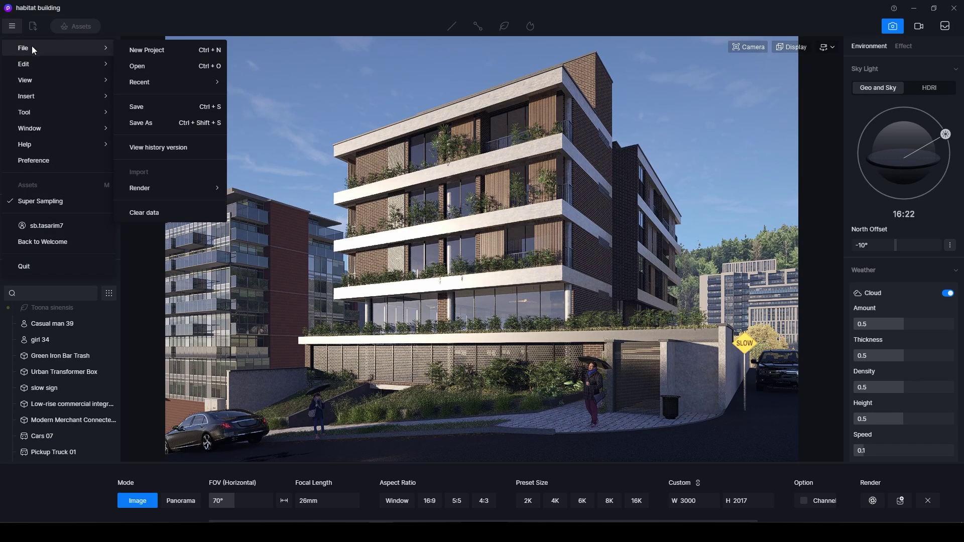
{"action": "left_click", "coordinate": [148, 50]}
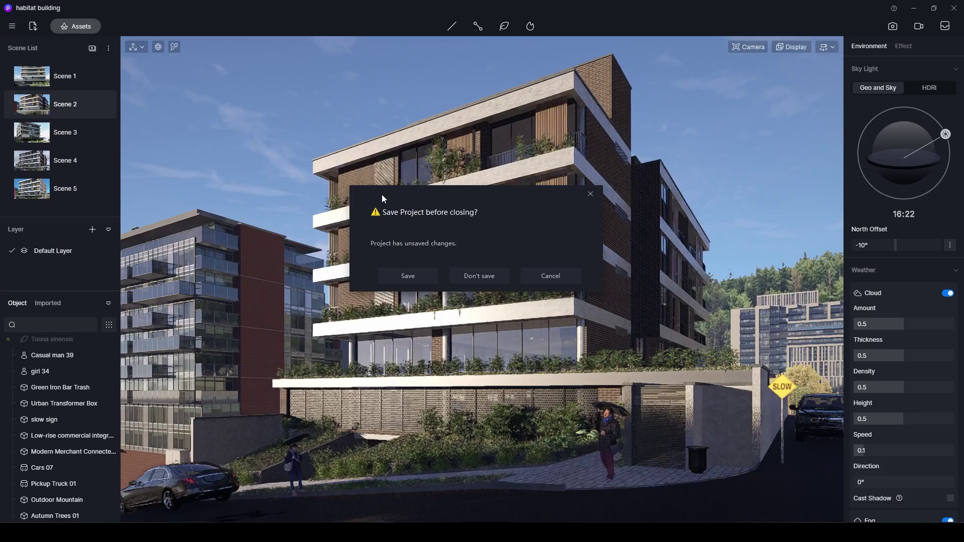
{"action": "left_click", "coordinate": [479, 276]}
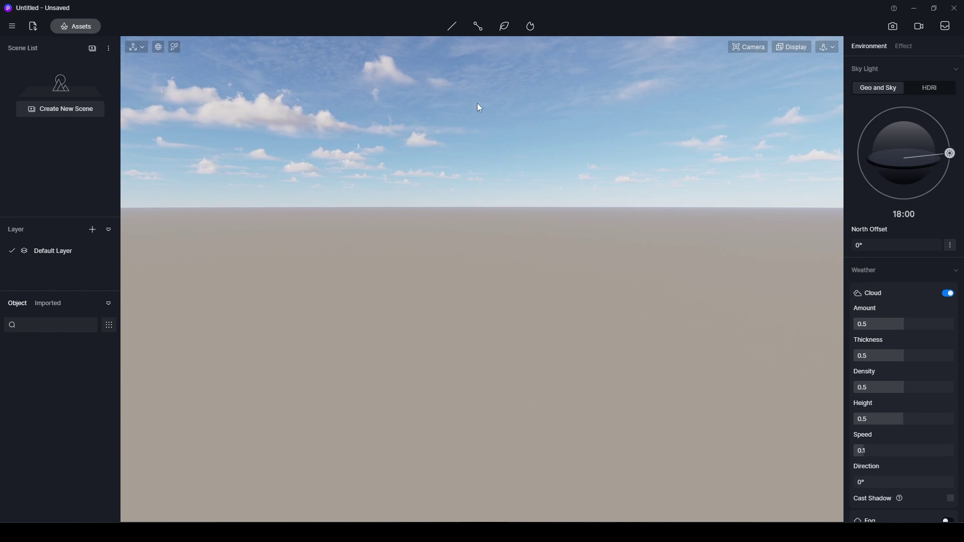
Start a vehicle path with the Cars 03 model and move the asset library clear of the ground area
{"action": "left_click", "coordinate": [474, 29]}
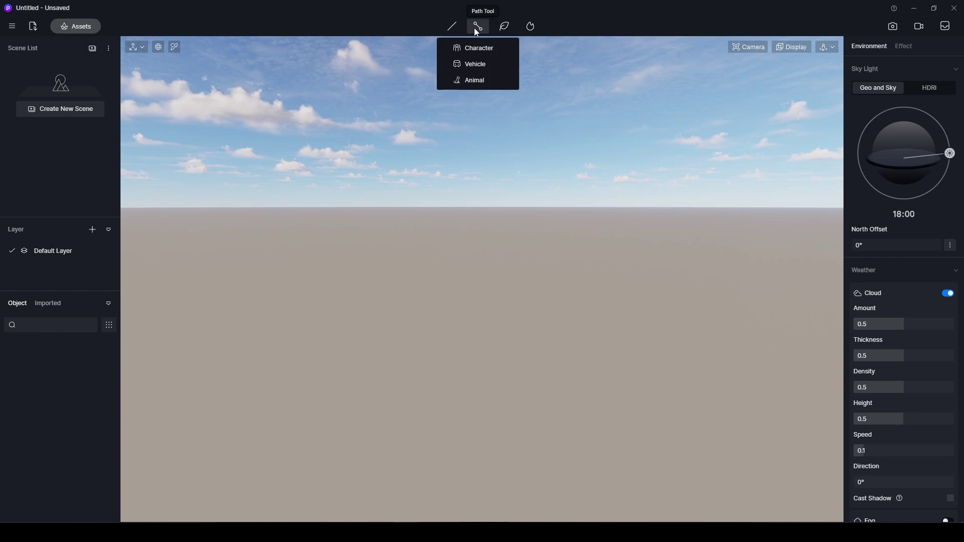
{"action": "left_click", "coordinate": [477, 64]}
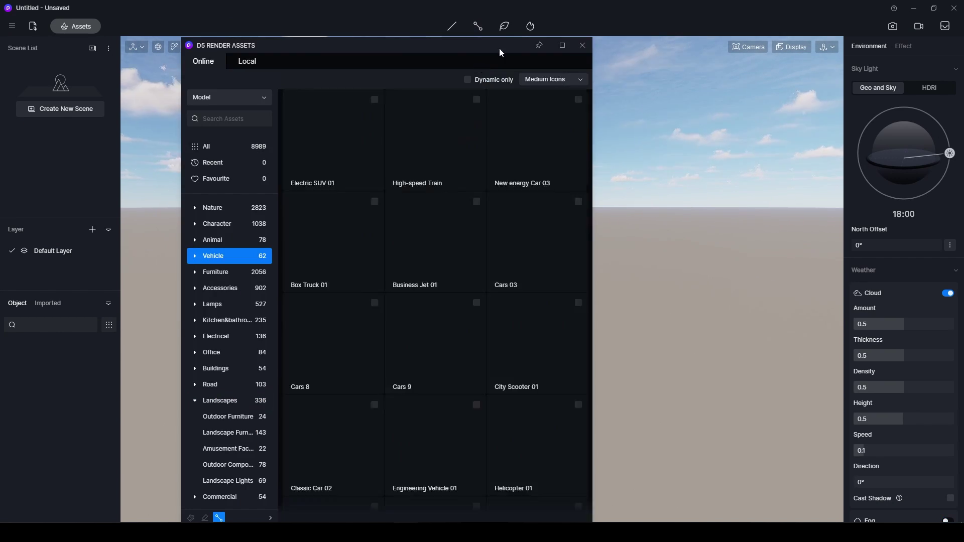
{"action": "left_click", "coordinate": [579, 202]}
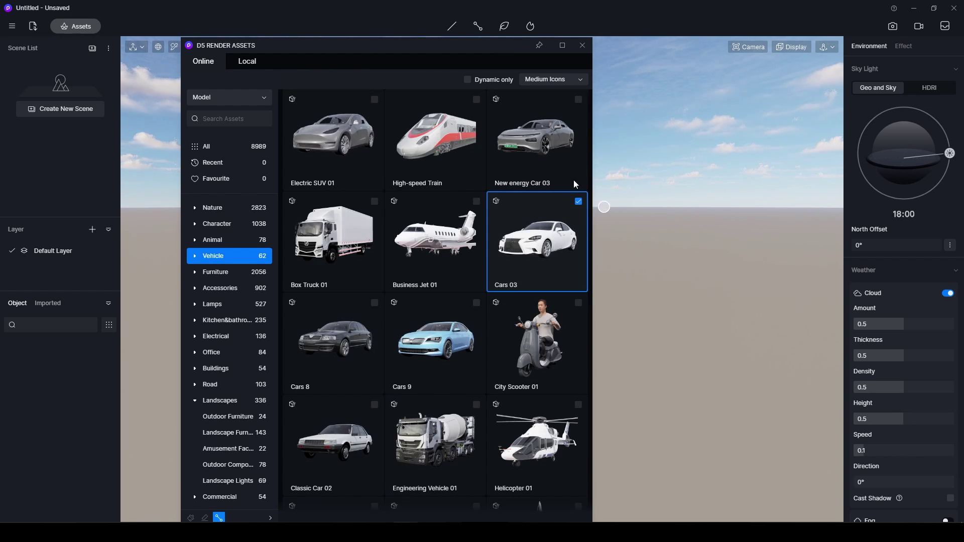
{"action": "left_click_drag", "start_coordinate": [486, 52], "coordinate": [272, 57]}
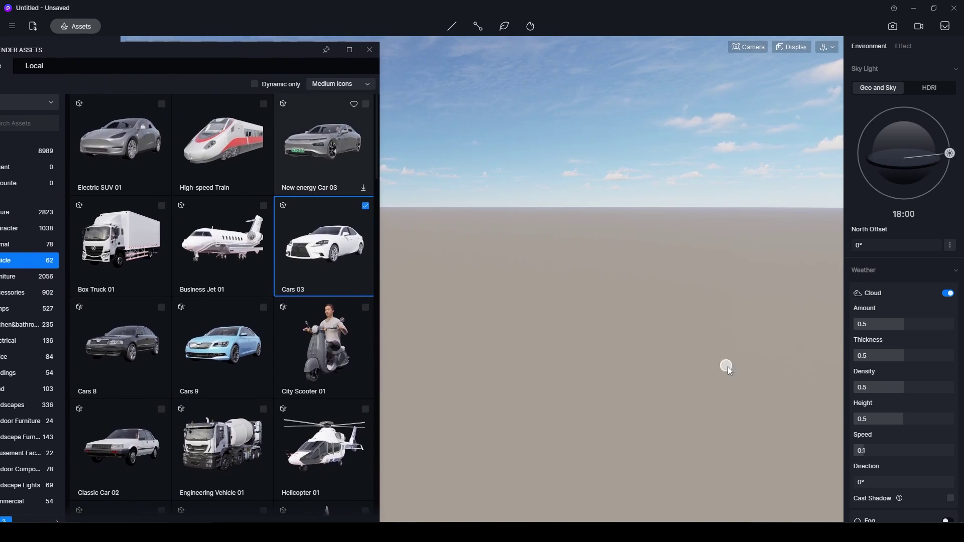
Draw a bent vehicle path of five points on the ground and finish placing points
{"action": "left_click", "coordinate": [565, 419]}
{"action": "left_click", "coordinate": [478, 315]}
{"action": "left_click", "coordinate": [583, 227]}
{"action": "left_click", "coordinate": [677, 240]}
{"action": "right_click", "coordinate": [708, 252]}
{"action": "right_click_drag", "start_coordinate": [707, 251], "coordinate": [689, 286]}
{"action": "scroll", "coordinate": [652, 269], "scroll_direction": "down", "scroll_amount": 3}
{"action": "right_click_drag", "start_coordinate": [637, 269], "coordinate": [584, 338]}
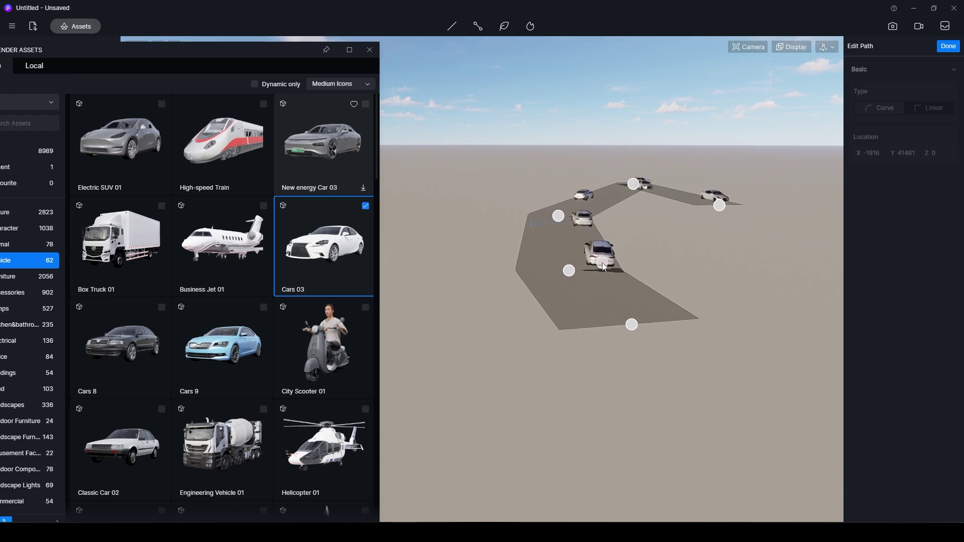
{"action": "right_click_drag", "start_coordinate": [694, 260], "coordinate": [541, 346]}
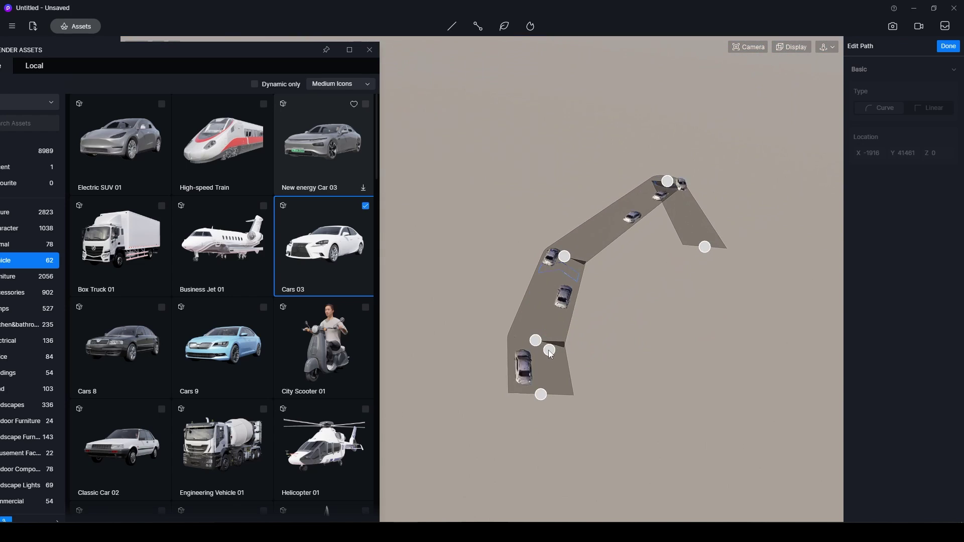
Reshape the vehicle path into a wide arch by moving its corner points and far end point outward
{"action": "left_click_drag", "start_coordinate": [538, 342], "coordinate": [504, 308]}
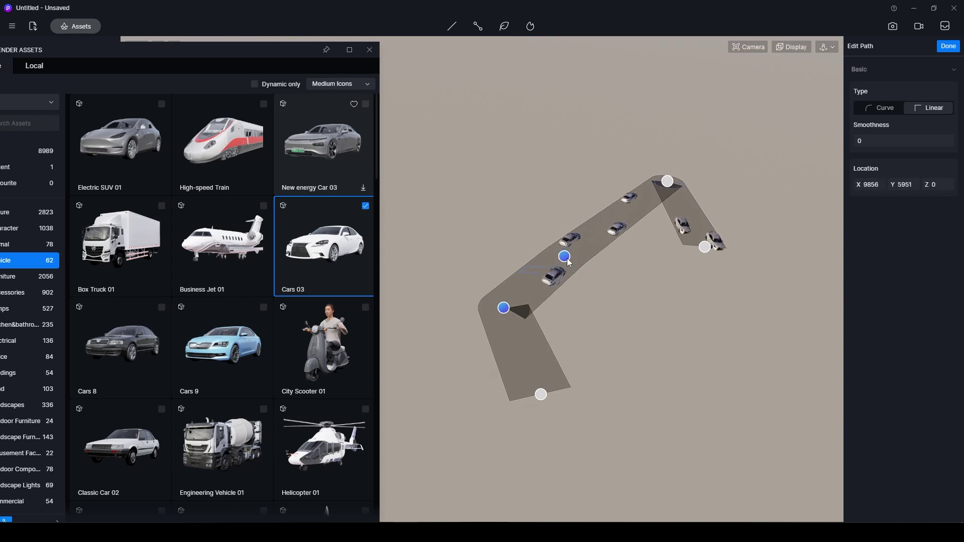
{"action": "left_click_drag", "start_coordinate": [569, 263], "coordinate": [565, 198]}
{"action": "left_click_drag", "start_coordinate": [669, 184], "coordinate": [679, 182]}
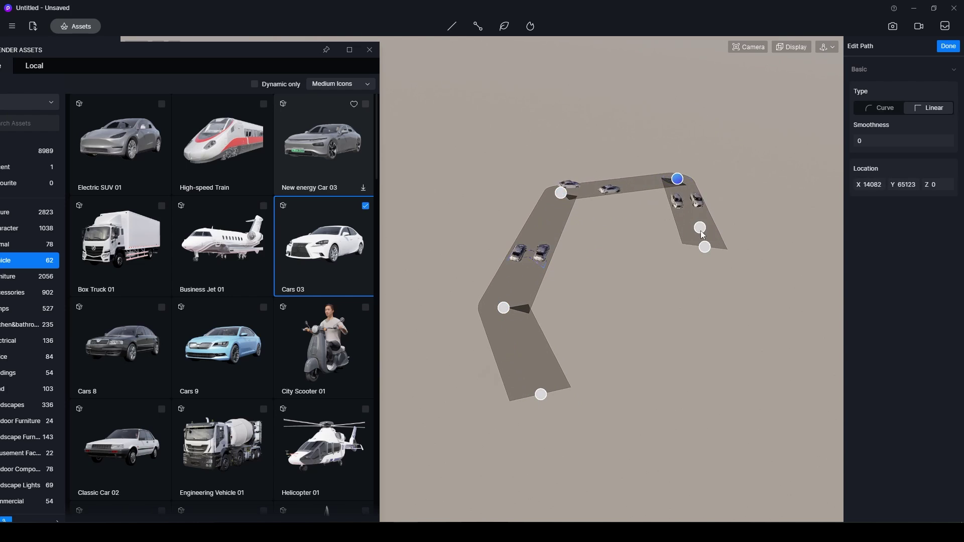
{"action": "left_click_drag", "start_coordinate": [701, 234], "coordinate": [751, 281]}
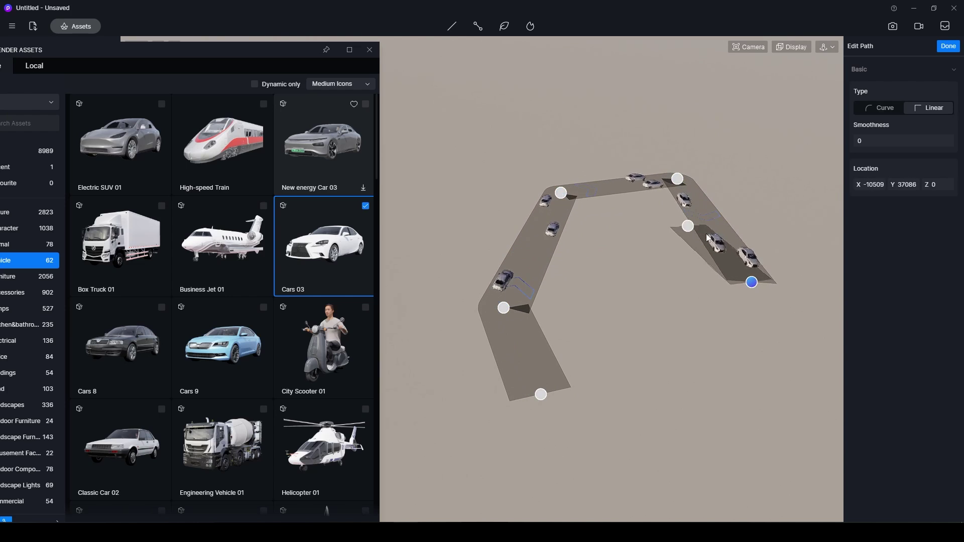
Smooth the path's three linear corner points, with smoothness 1 on the far one, 0.73 on the middle and 0.64 on the near one
{"action": "left_click", "coordinate": [678, 179]}
{"action": "right_click", "coordinate": [699, 247]}
{"action": "left_click", "coordinate": [677, 179]}
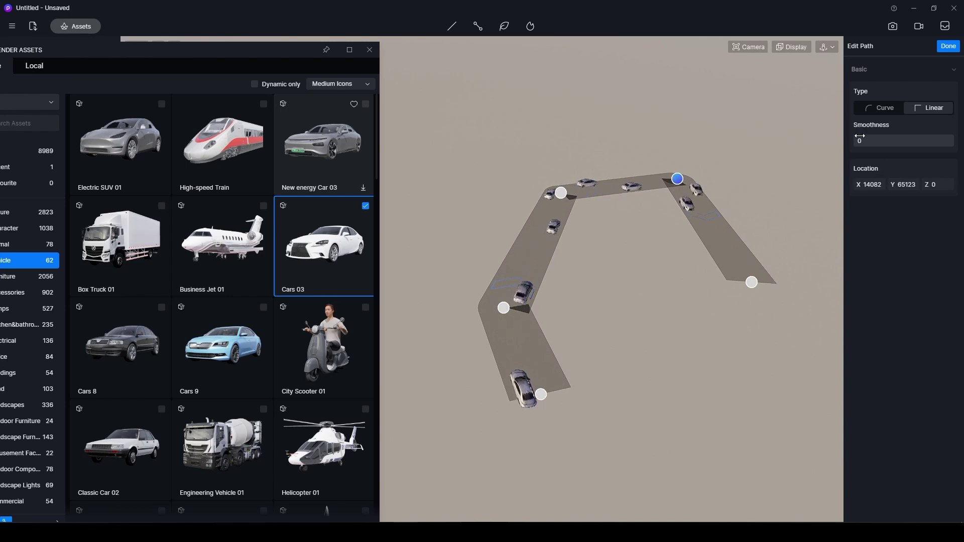
{"action": "left_click_drag", "start_coordinate": [859, 138], "coordinate": [949, 146]}
{"action": "left_click", "coordinate": [562, 195]}
{"action": "left_click_drag", "start_coordinate": [879, 138], "coordinate": [927, 139]}
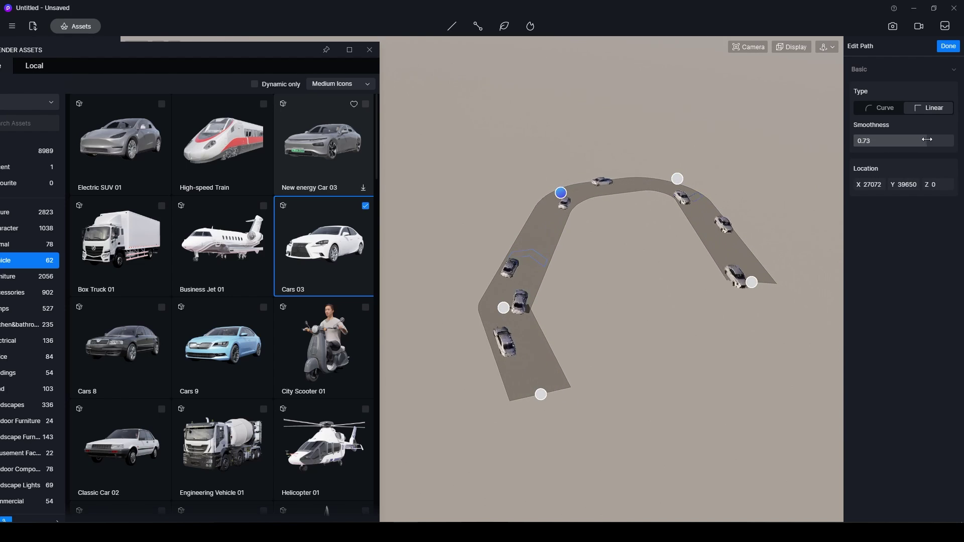
{"action": "left_click", "coordinate": [504, 308]}
{"action": "left_click", "coordinate": [918, 143]}
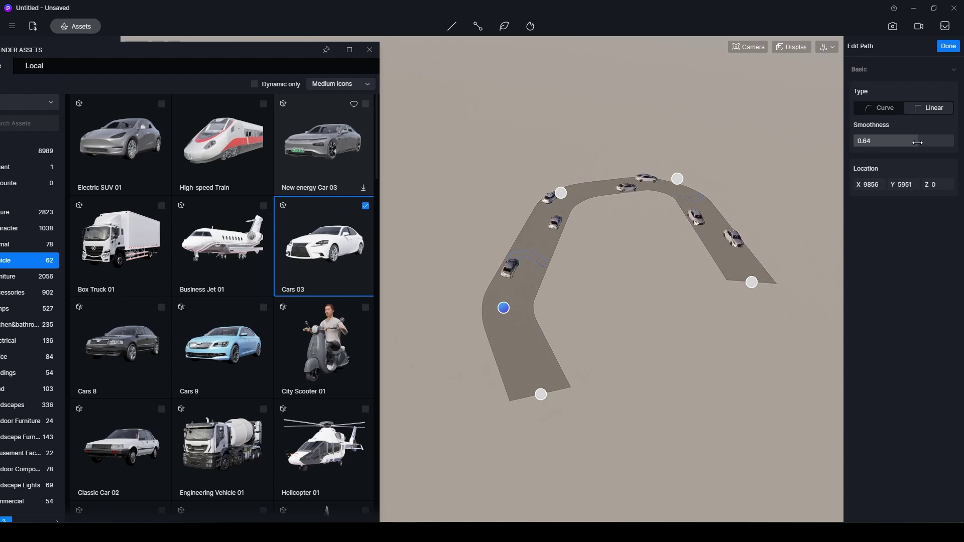
Change the near and middle corner points to the Curve type and shift the middle one slightly outward
{"action": "left_click", "coordinate": [886, 109]}
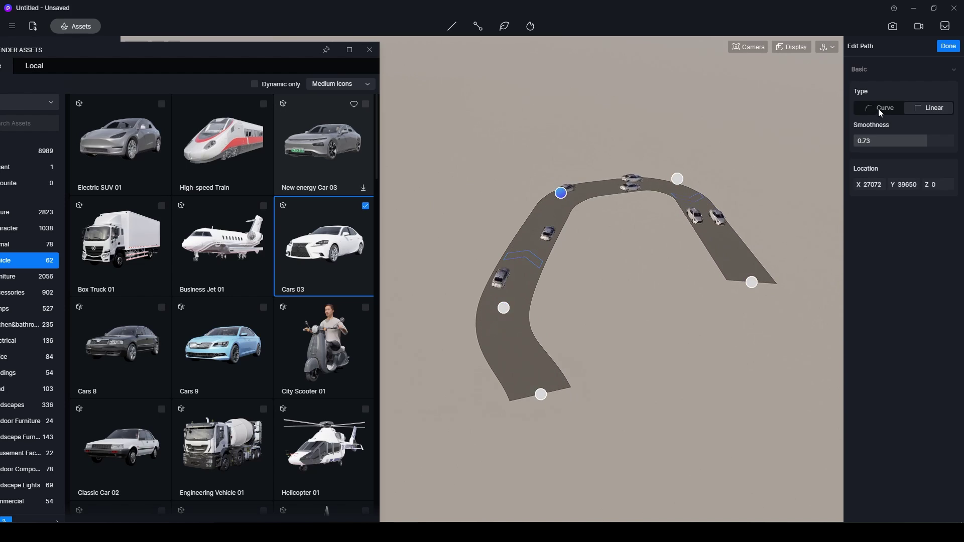
{"action": "left_click", "coordinate": [886, 108]}
{"action": "left_click_drag", "start_coordinate": [562, 194], "coordinate": [555, 171]}
Try the Curve type on the path's far corner point and restore it to Linear
{"action": "left_click", "coordinate": [678, 178]}
{"action": "left_click", "coordinate": [929, 108]}
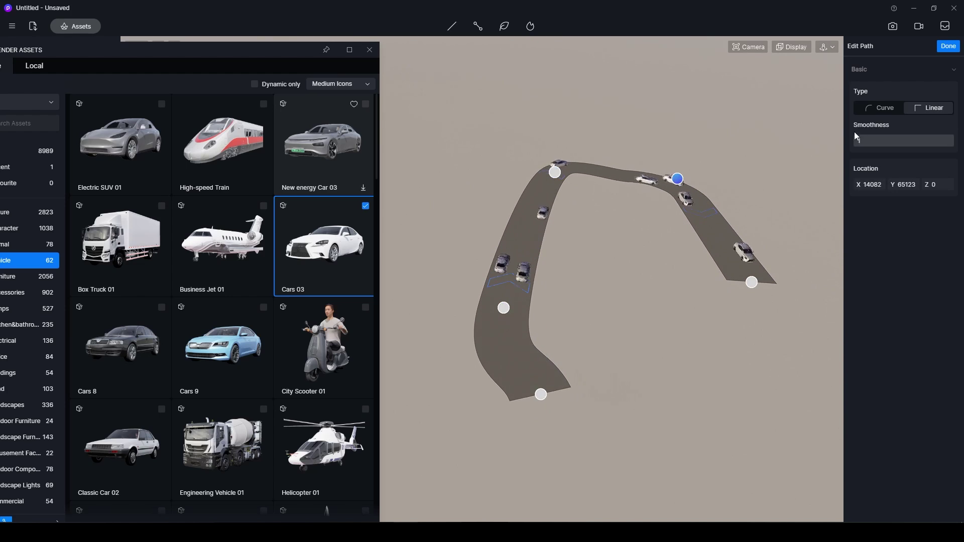
{"action": "left_click", "coordinate": [878, 109]}
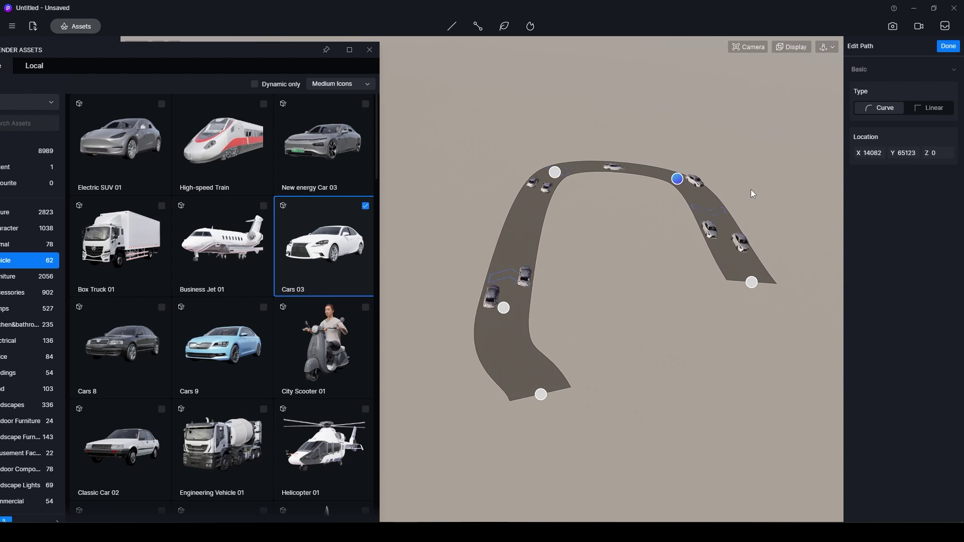
{"action": "left_click", "coordinate": [920, 108]}
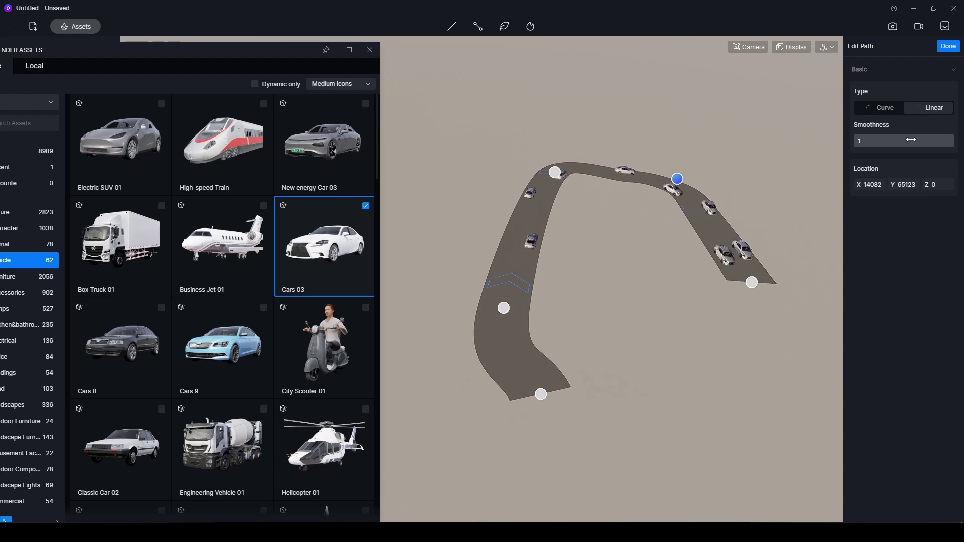
Finish editing the path, set its lane type to Dual and deselect it
{"action": "left_click", "coordinate": [948, 46]}
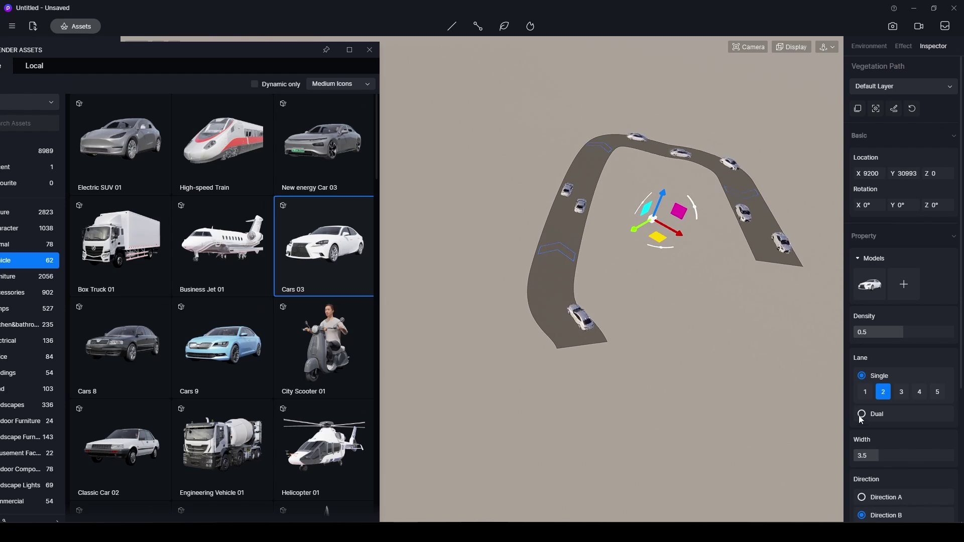
{"action": "left_click", "coordinate": [861, 415]}
{"action": "scroll", "coordinate": [851, 413], "scroll_direction": "down", "scroll_amount": 2}
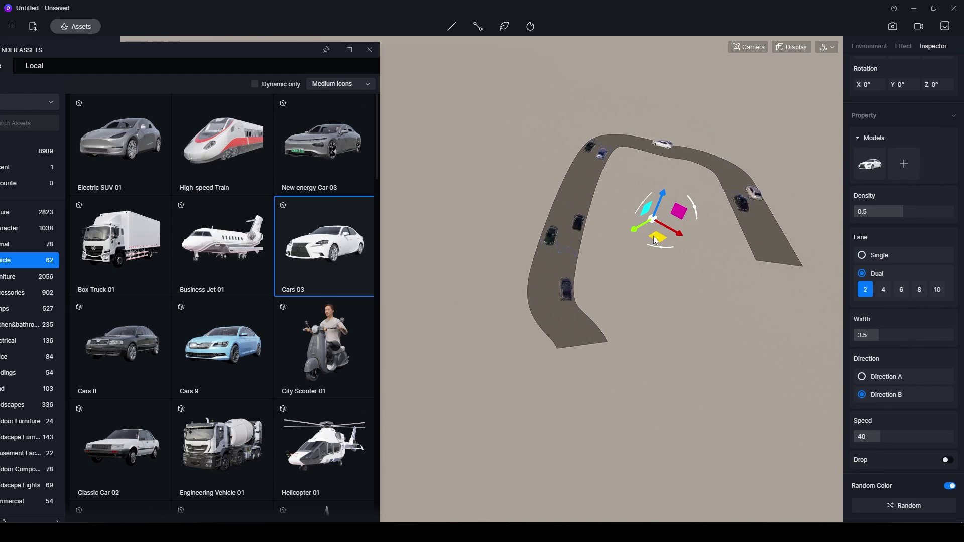
{"action": "left_click", "coordinate": [733, 155]}
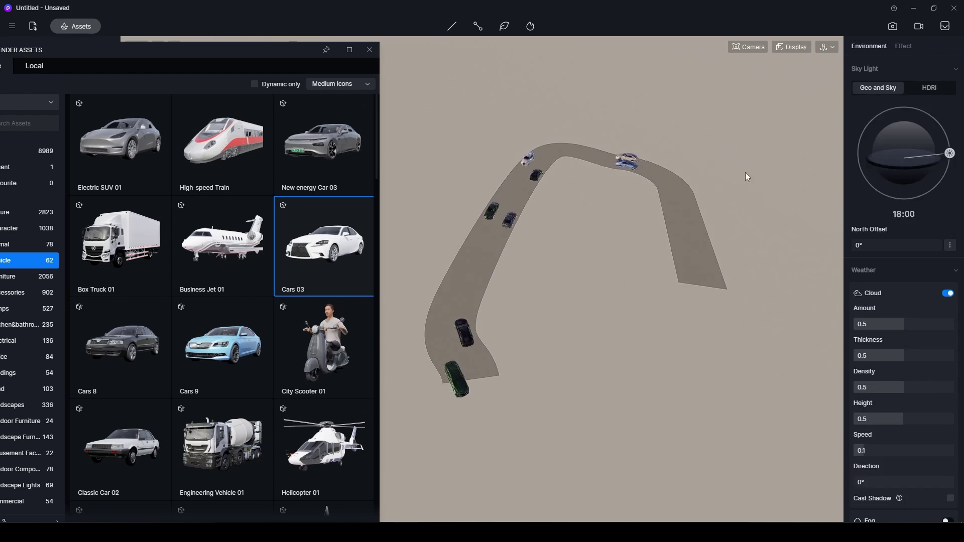
{"action": "right_click_drag", "start_coordinate": [746, 184], "coordinate": [641, 216]}
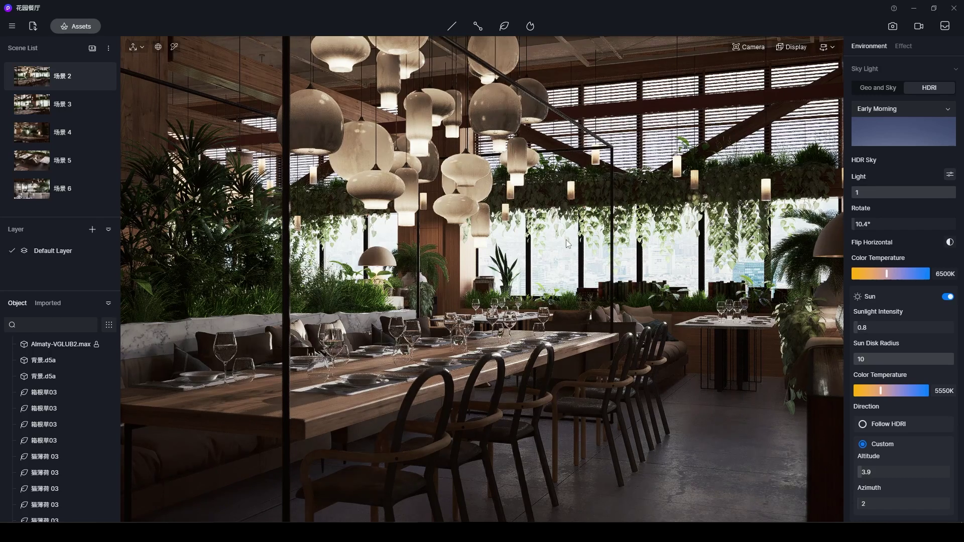
Try the Cloth material template on the Smoke material of the hanging lamp shades above the dining table
{"action": "right_click_drag", "start_coordinate": [566, 245], "coordinate": [567, 173]}
{"action": "scroll", "coordinate": [526, 181], "scroll_direction": "up", "scroll_amount": 1}
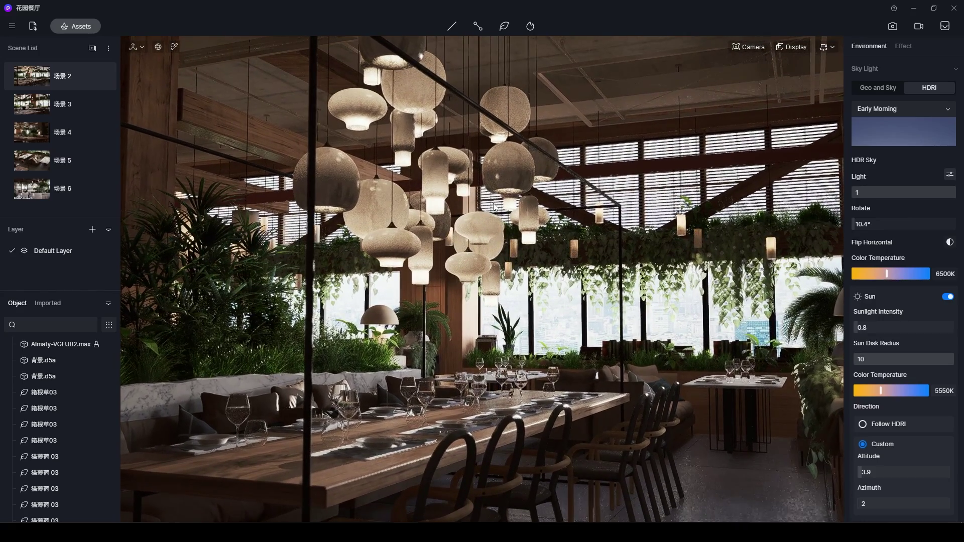
{"action": "right_click_drag", "start_coordinate": [524, 231], "coordinate": [523, 193]}
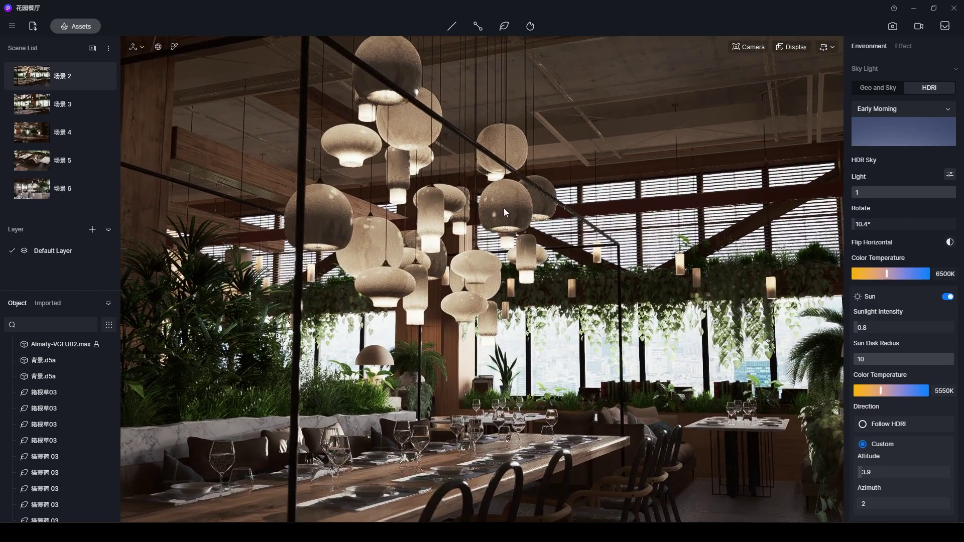
{"action": "left_click", "coordinate": [506, 199]}
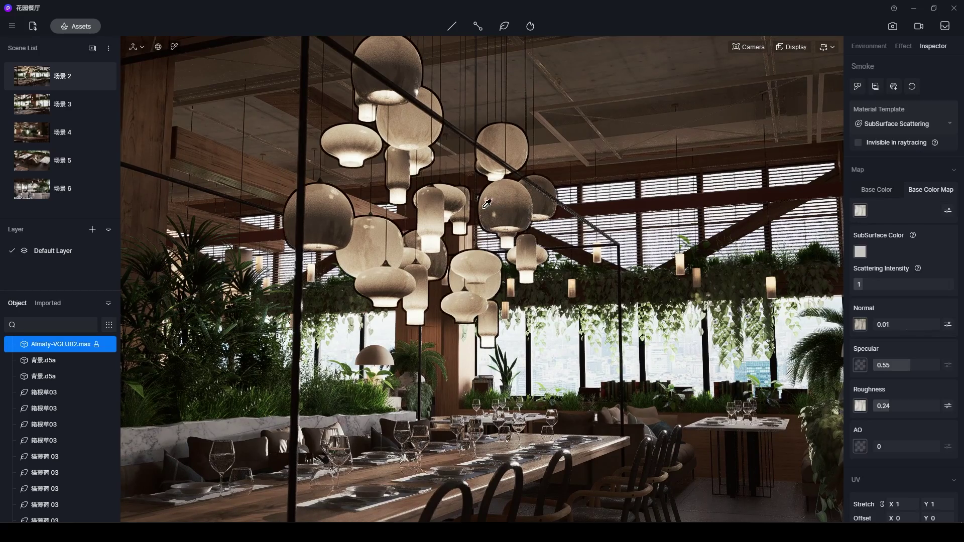
{"action": "left_click", "coordinate": [875, 123]}
{"action": "left_click", "coordinate": [886, 311]}
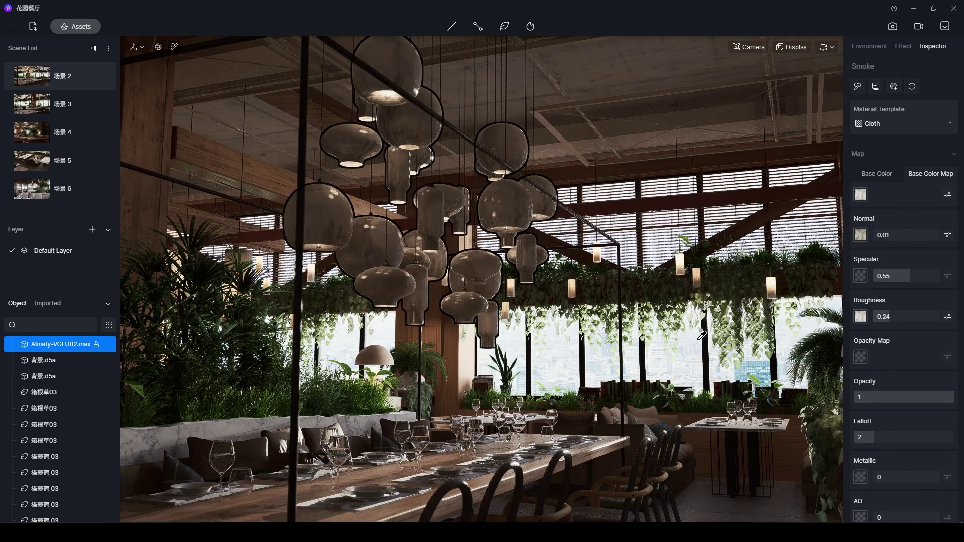
Restore the hanging lamp shades' material template to SubSurface Scattering, check the shades from different angles and deselect them
{"action": "left_click", "coordinate": [921, 121]}
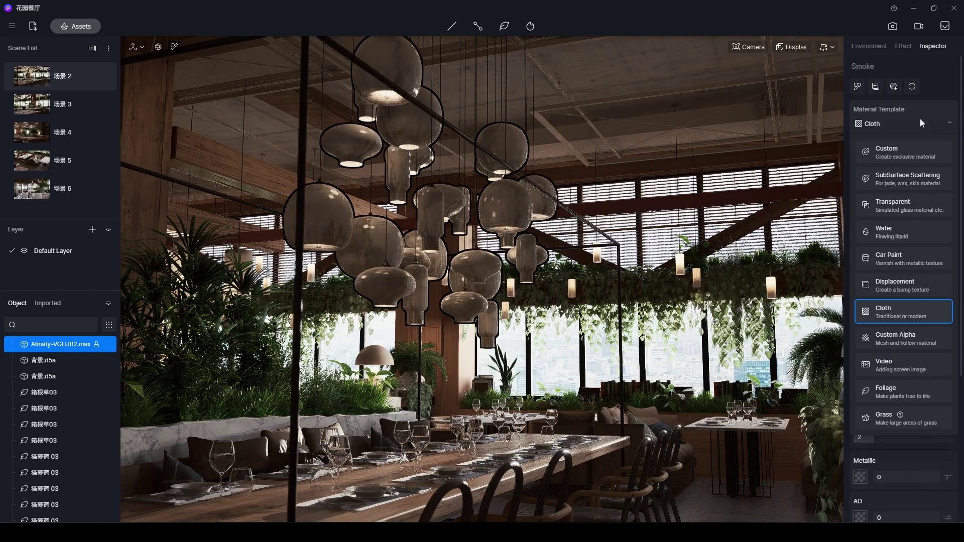
{"action": "left_click", "coordinate": [903, 178]}
{"action": "right_click_drag", "start_coordinate": [350, 220], "coordinate": [374, 217]}
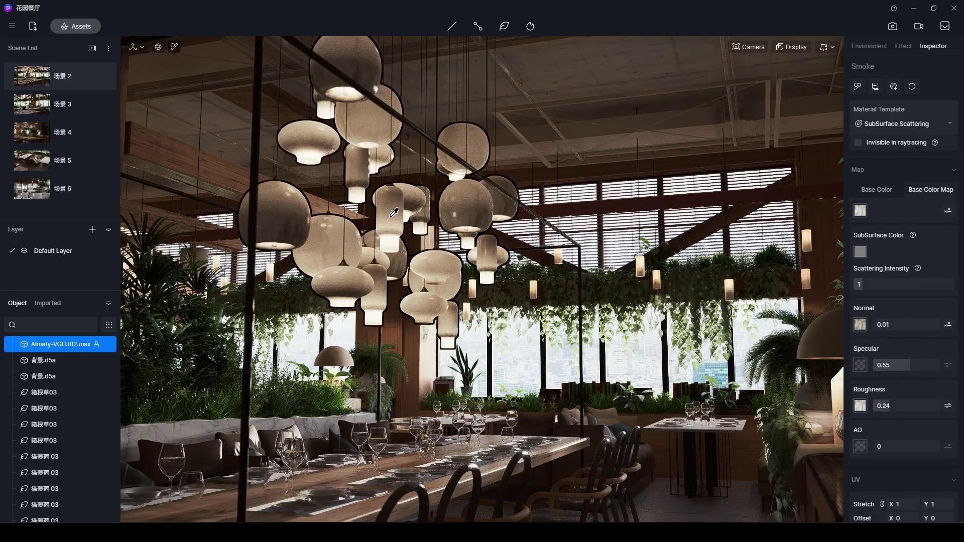
{"action": "middle_click_drag", "start_coordinate": [391, 222], "coordinate": [432, 229]}
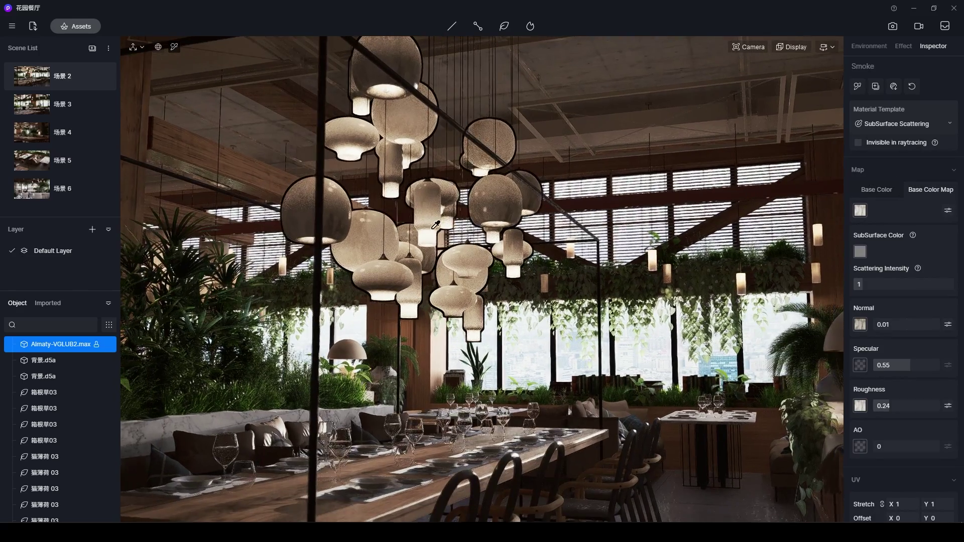
{"action": "right_click_drag", "start_coordinate": [436, 225], "coordinate": [629, 259]}
{"action": "key", "text": "Escape"}
Examine the restaurant interior's lighting, hanging lamps, dining table and planting from several viewpoints
{"action": "right_click_drag", "start_coordinate": [761, 254], "coordinate": [526, 215]}
{"action": "key", "text": "a"}
{"action": "key", "text": "s"}
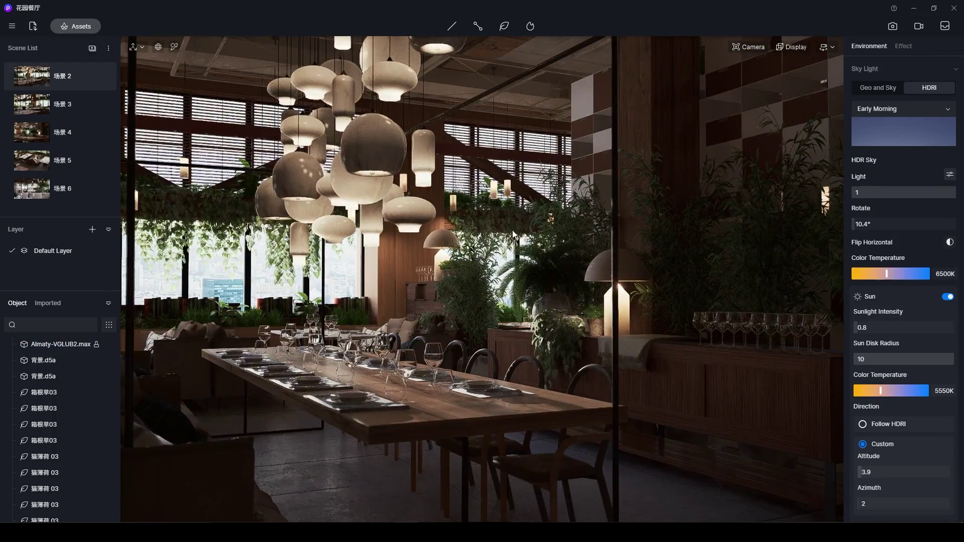
{"action": "key", "text": "w"}
{"action": "key", "text": "w"}
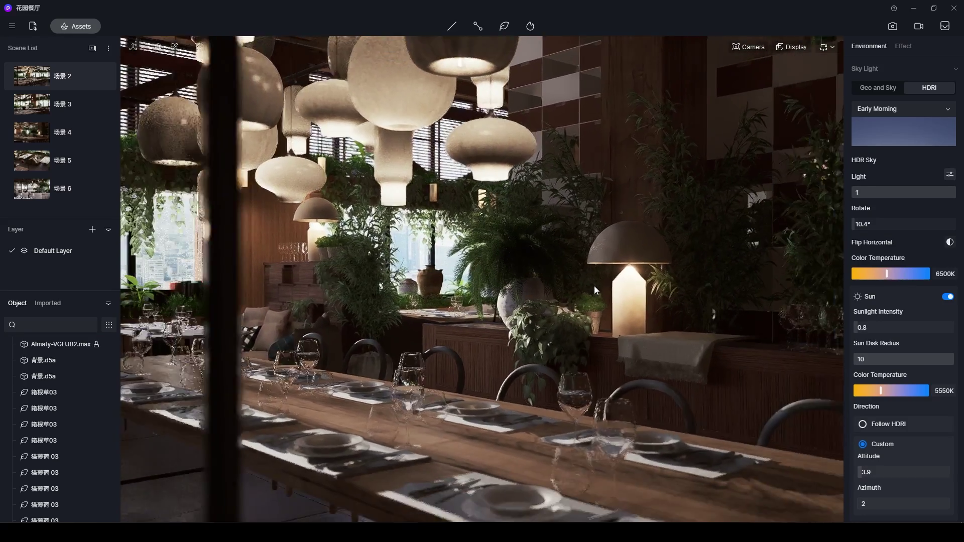
{"action": "key", "text": "s"}
{"action": "right_click_drag", "start_coordinate": [595, 285], "coordinate": [366, 255]}
{"action": "key", "text": "w"}
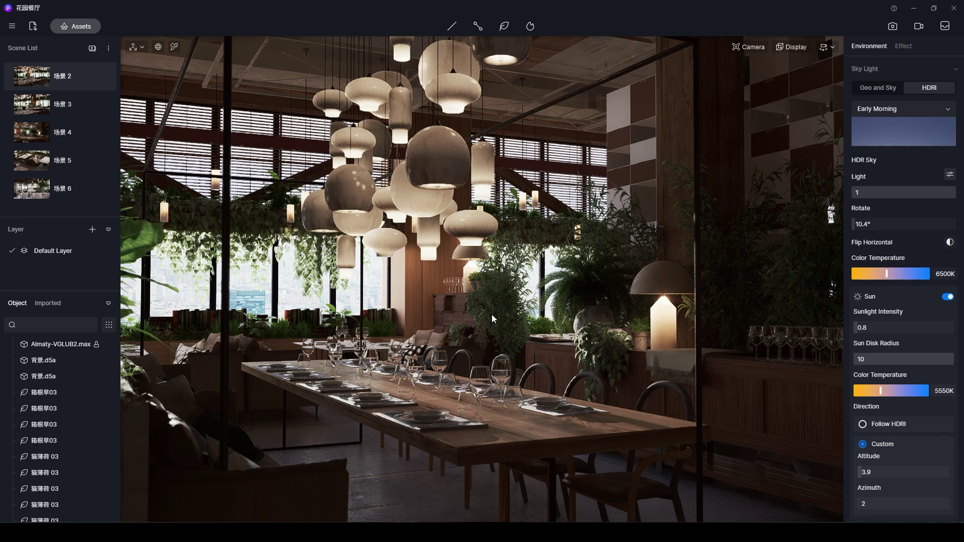
{"action": "key", "text": "w"}
{"action": "right_click_drag", "start_coordinate": [613, 336], "coordinate": [399, 331]}
{"action": "right_click_drag", "start_coordinate": [485, 344], "coordinate": [480, 311]}
{"action": "right_click_drag", "start_coordinate": [642, 327], "coordinate": [532, 336]}
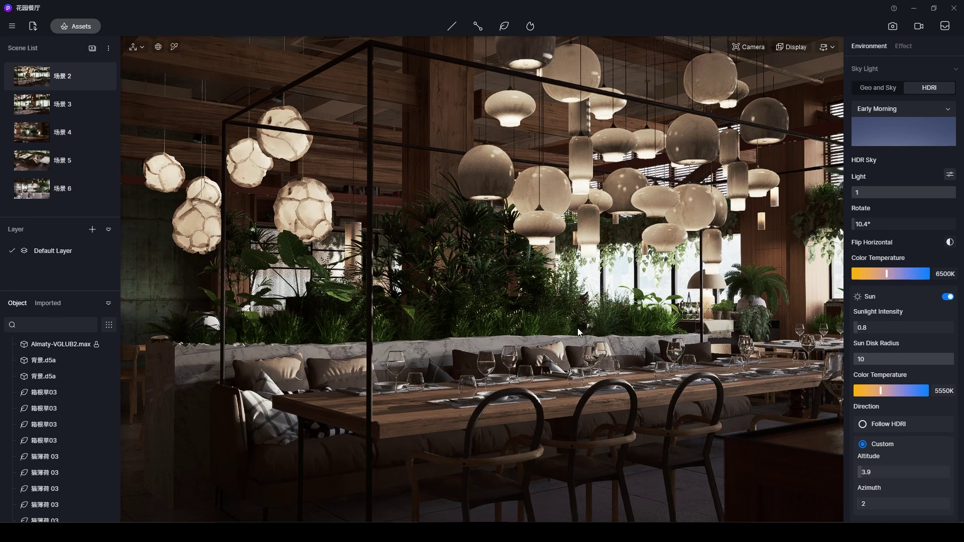
Return to the welcome screen and compare the New D5 GI before-and-after image in What's New in 2.4
{"action": "left_click", "coordinate": [11, 26]}
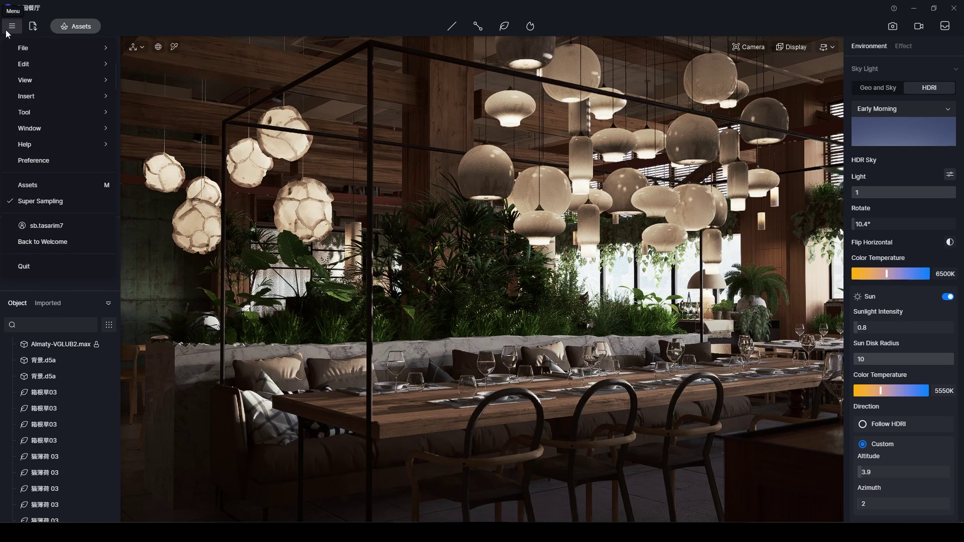
{"action": "left_click", "coordinate": [29, 242]}
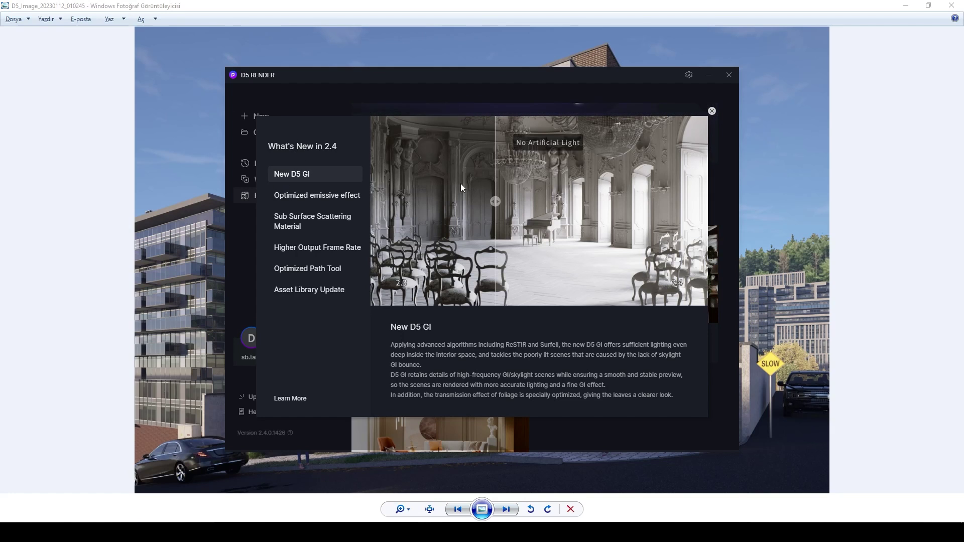
{"action": "mouse_move", "coordinate": [495, 201]}
{"action": "left_mouse_down"}
{"action": "mouse_move", "coordinate": [698, 206]}
{"action": "mouse_move", "coordinate": [581, 211]}
{"action": "mouse_move", "coordinate": [394, 198]}
{"action": "mouse_move", "coordinate": [490, 203]}
{"action": "left_mouse_up"}
{"action": "left_click_drag", "start_coordinate": [551, 228], "coordinate": [641, 237]}
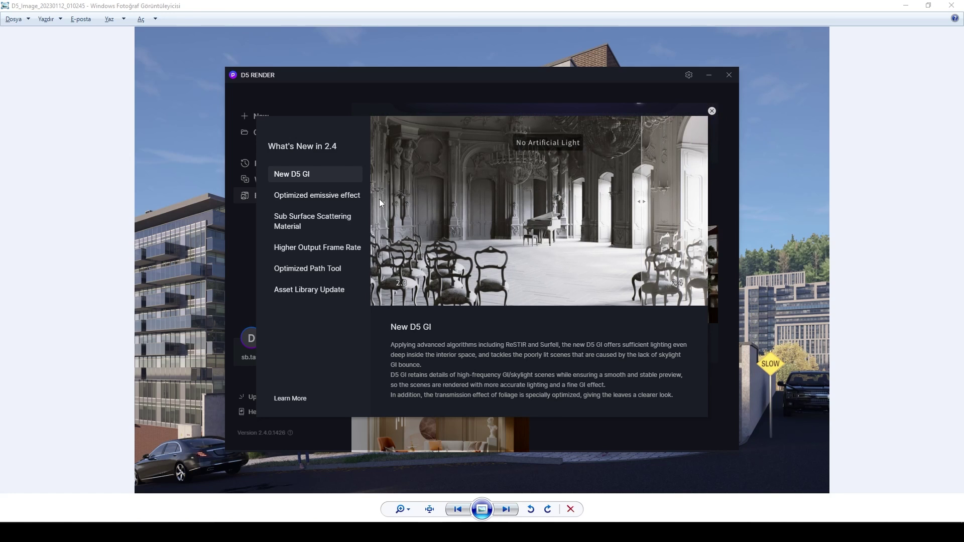
Review the 2.4 notes on emissive effect, Sub Surface Scattering Material, output frame rate, Path Tool and Asset Library Update
{"action": "left_click", "coordinate": [339, 199]}
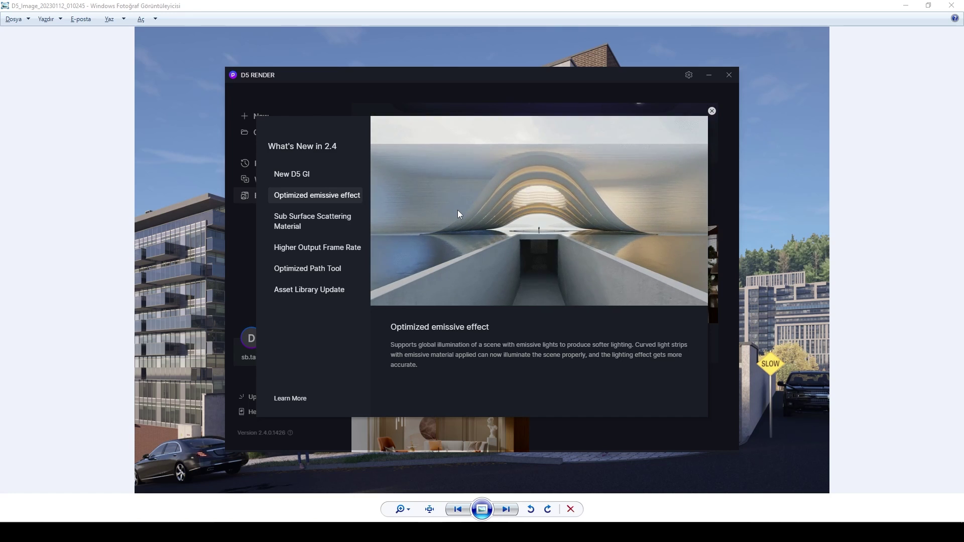
{"action": "left_click", "coordinate": [321, 225]}
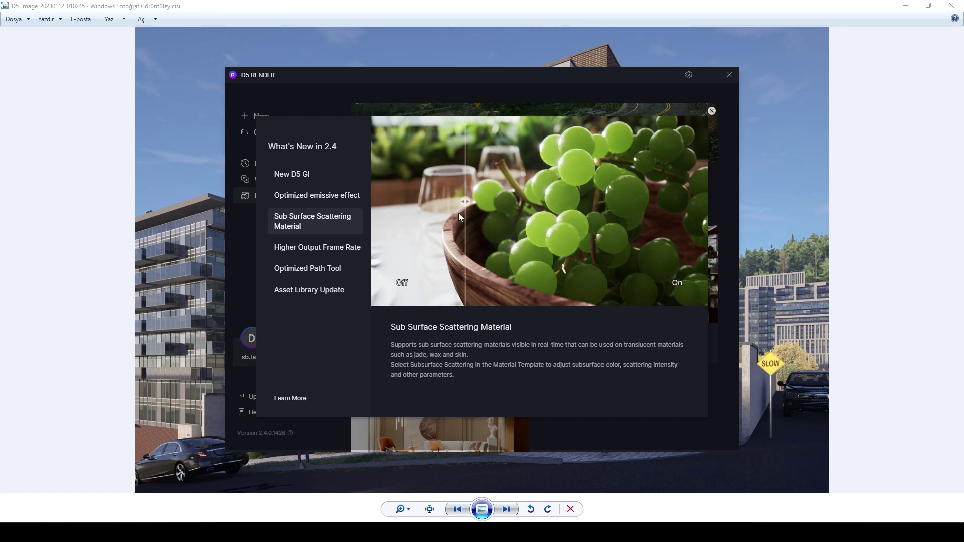
{"action": "left_click", "coordinate": [331, 249]}
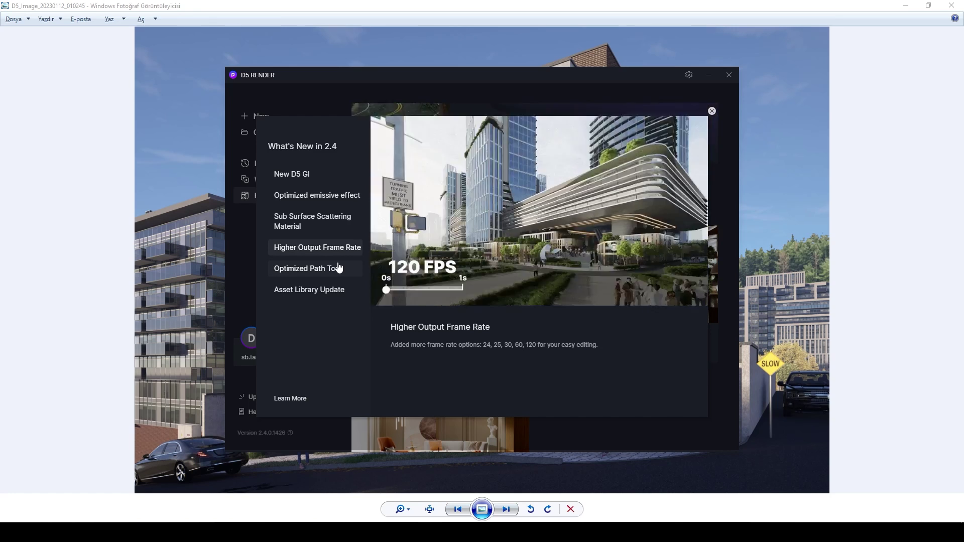
{"action": "left_click", "coordinate": [315, 276]}
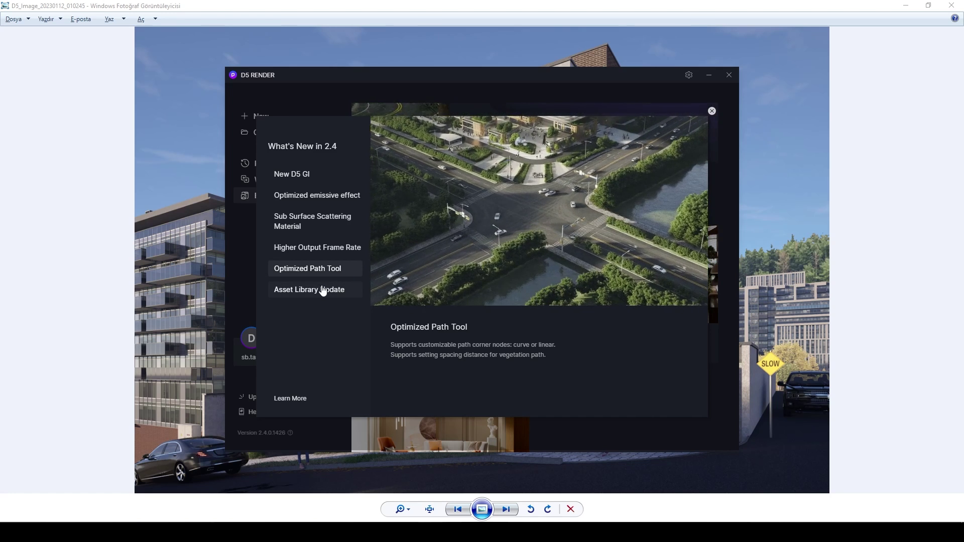
{"action": "left_click", "coordinate": [342, 289]}
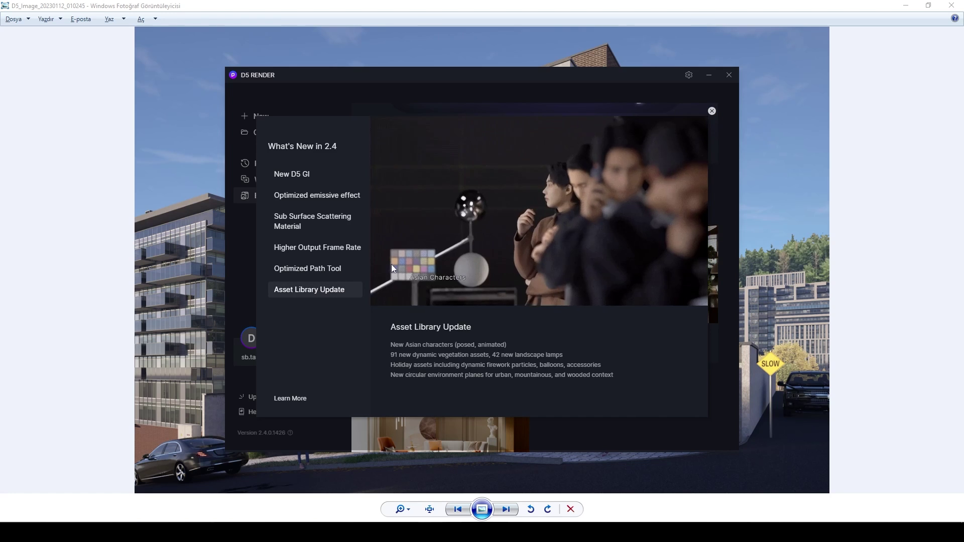